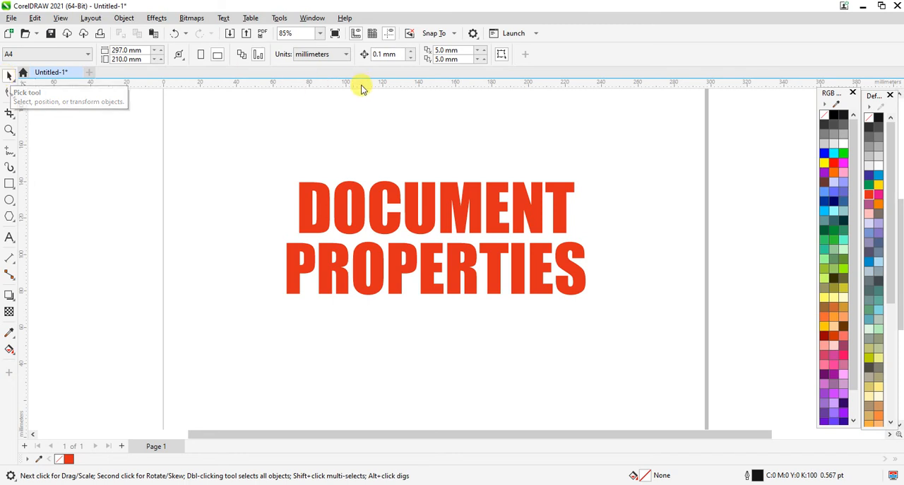
Reshape the RGB Palette to eight swatch columns, trim its empty space, and move it closer to the page.
drag(828, 94, 799, 97)
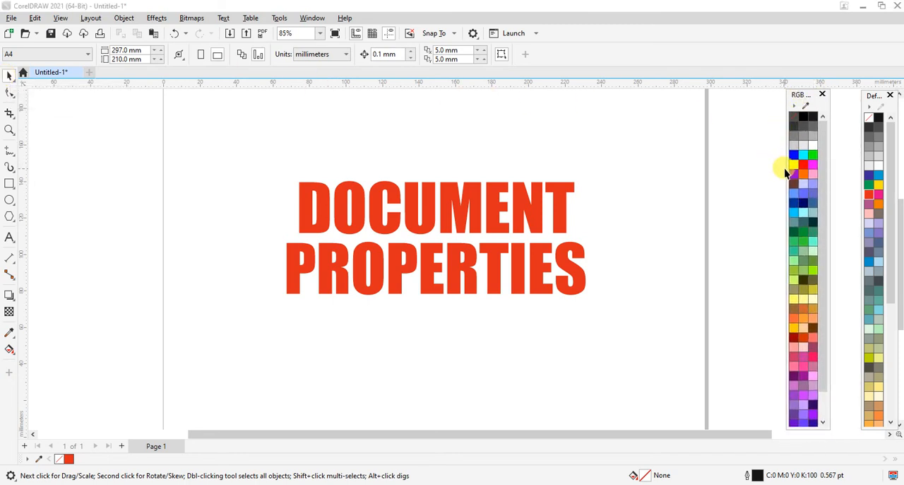
drag(782, 169, 746, 176)
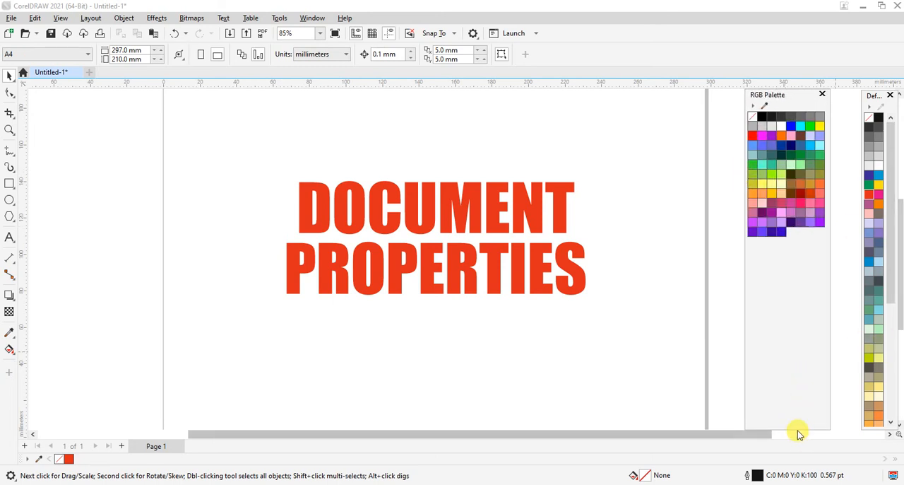
drag(797, 427, 794, 245)
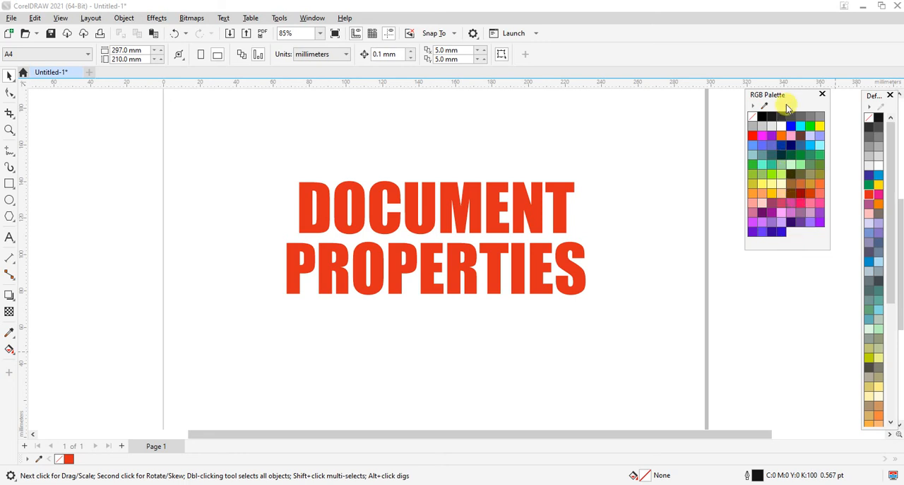
drag(780, 98, 746, 105)
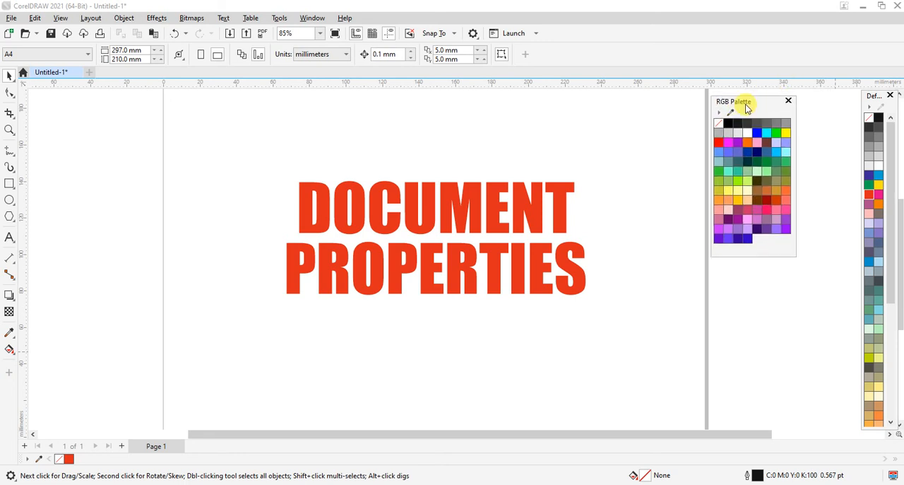
Reshape the Default Palette to eight swatch columns, match its height to the RGB Palette, and align it beside that palette.
drag(863, 166, 806, 169)
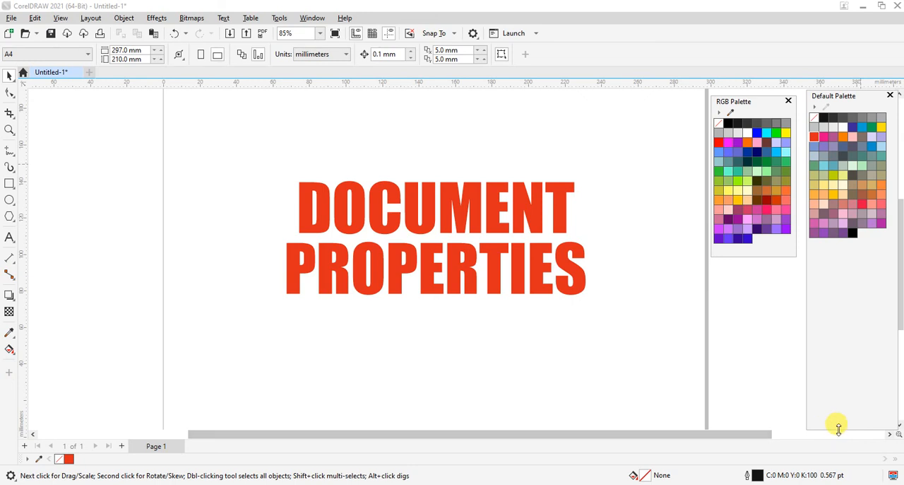
drag(839, 428, 825, 256)
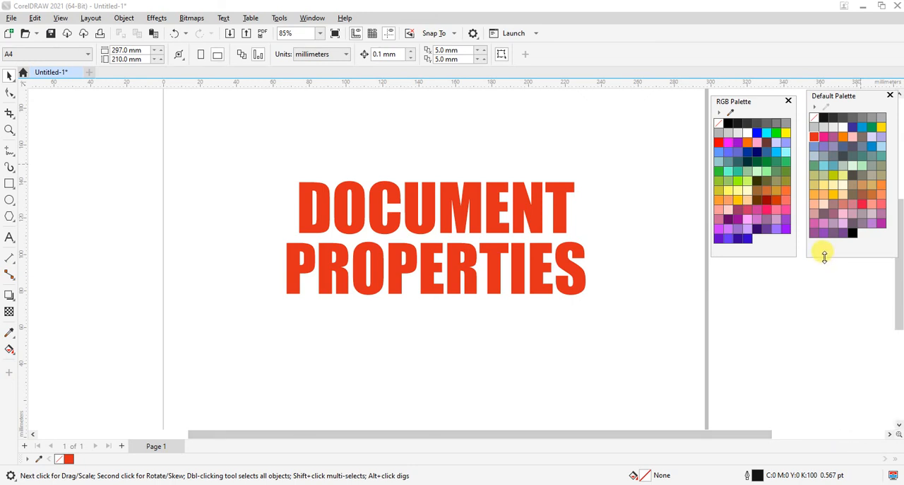
drag(831, 99, 827, 102)
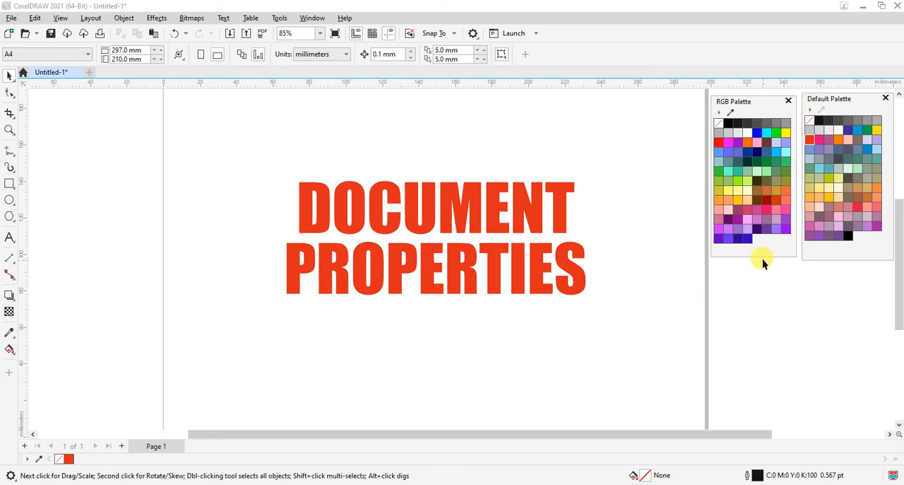
drag(764, 254, 766, 258)
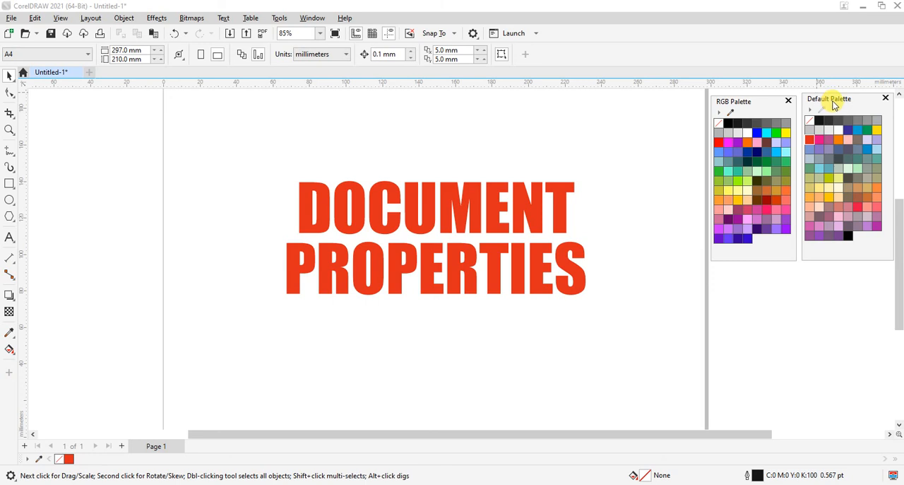
drag(833, 104, 836, 106)
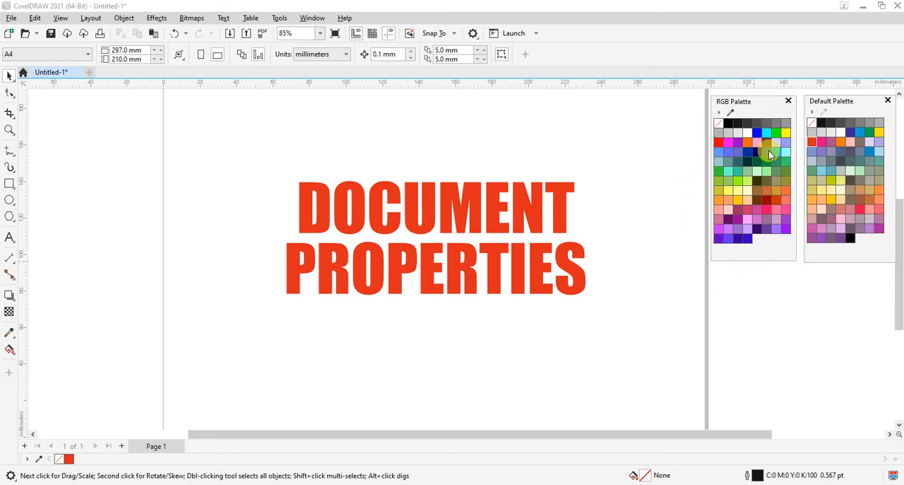
mouse_move(769, 151)
mouse_move(766, 213)
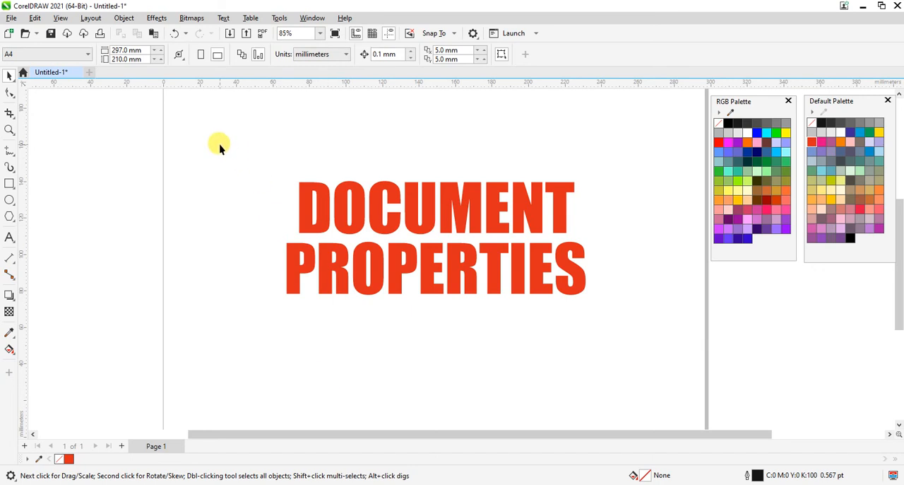
Delete the DOCUMENT PROPERTIES text and draw a rectangle about 114 by 111 mm on the page.
drag(219, 147, 689, 346)
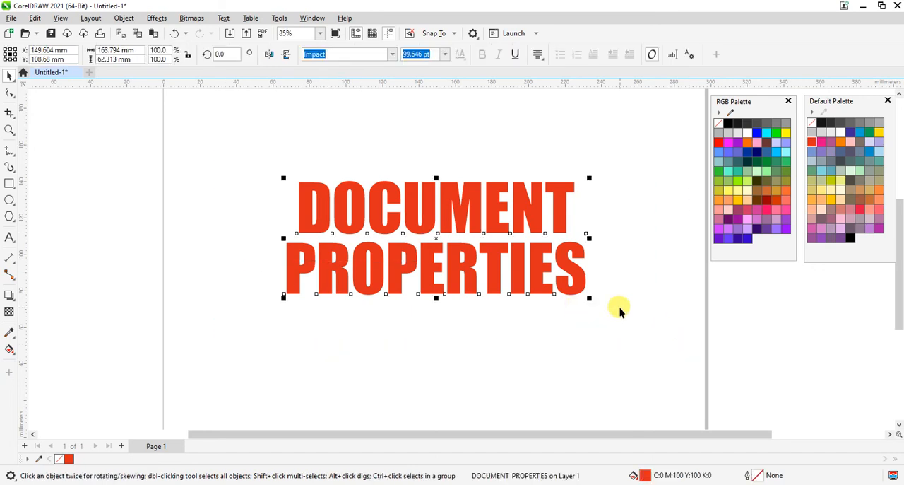
key(Delete)
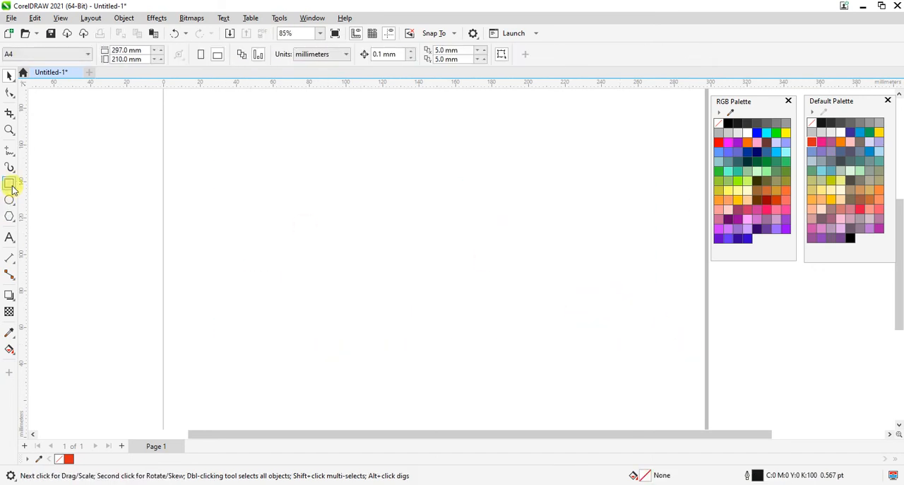
click(10, 183)
drag(239, 127, 451, 334)
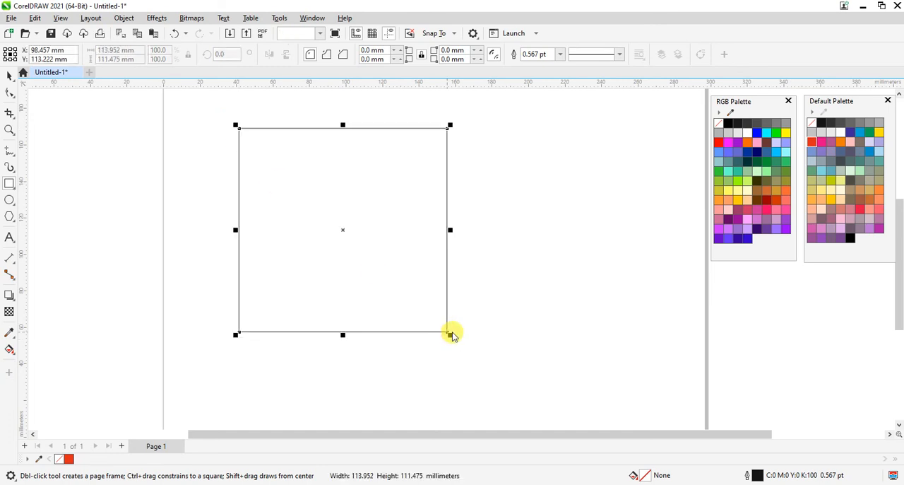
key(ctrl+space)
click(165, 217)
click(342, 193)
click(94, 185)
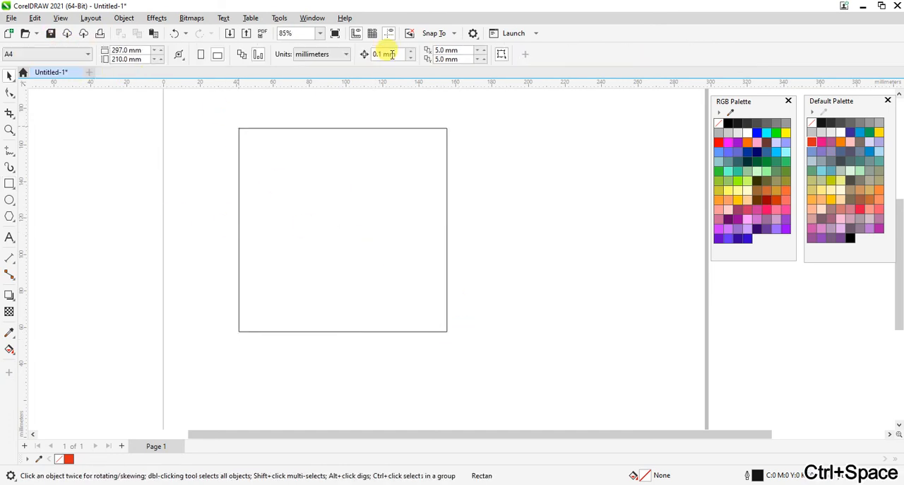
Set the document units to pixels and resize the rectangle to 1000 by 1000 px.
click(344, 55)
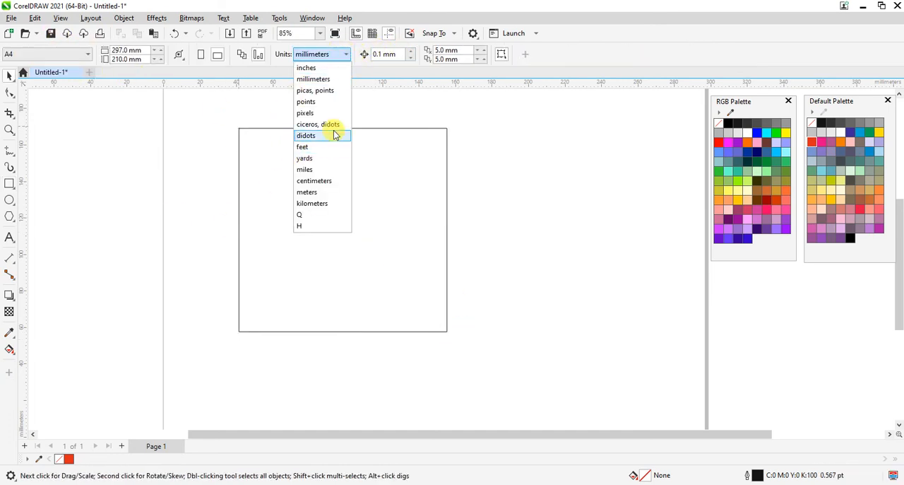
click(306, 112)
key(ctrl+a)
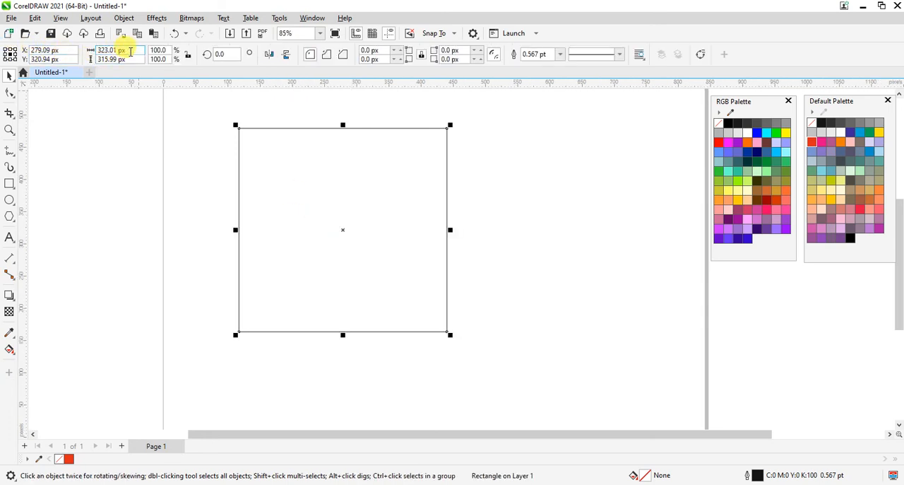
click(130, 51)
text(100)
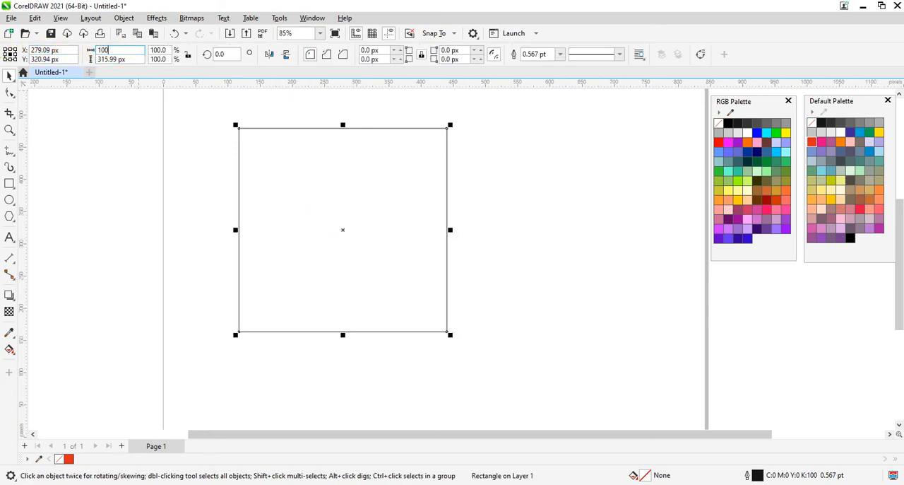
text(0)
key(Tab)
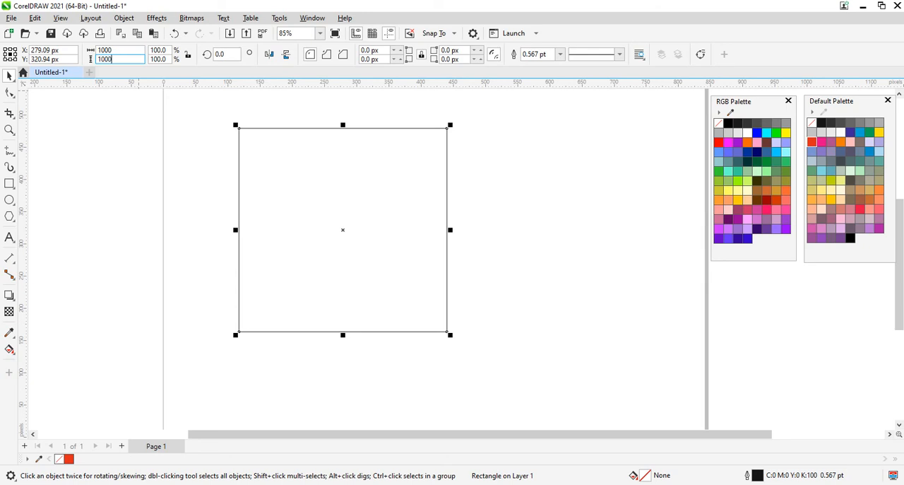
key(Return)
Move the enlarged rectangle sideways so it is roughly centred over the page.
key(z)
scroll(331, 201, down, 2)
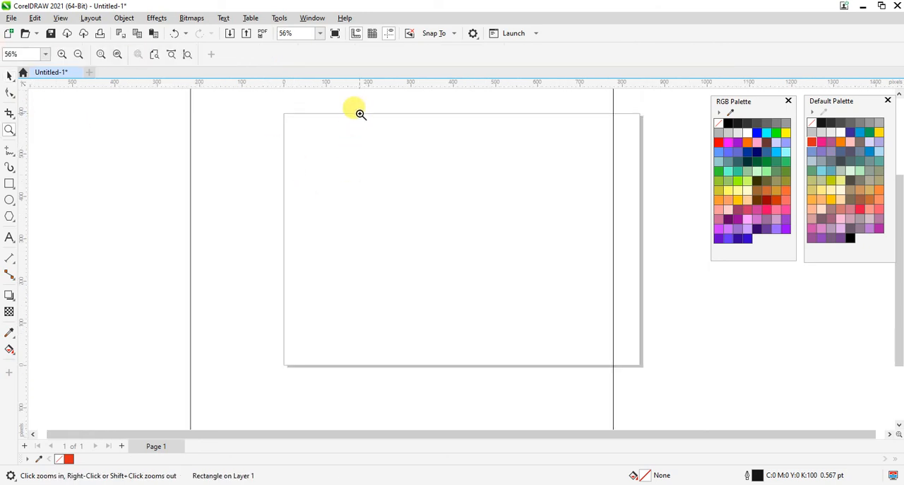
scroll(428, 249, down, 4)
drag(292, 137, 676, 348)
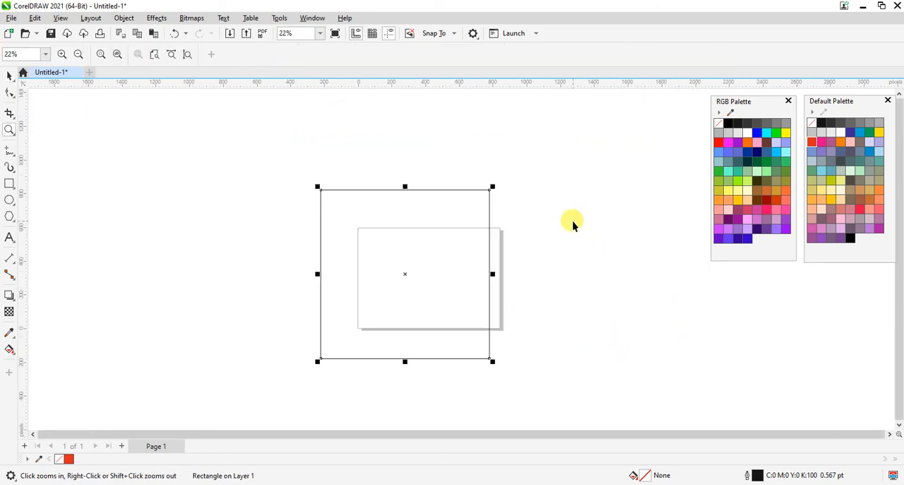
key(space)
click(573, 221)
drag(377, 201, 400, 202)
click(596, 258)
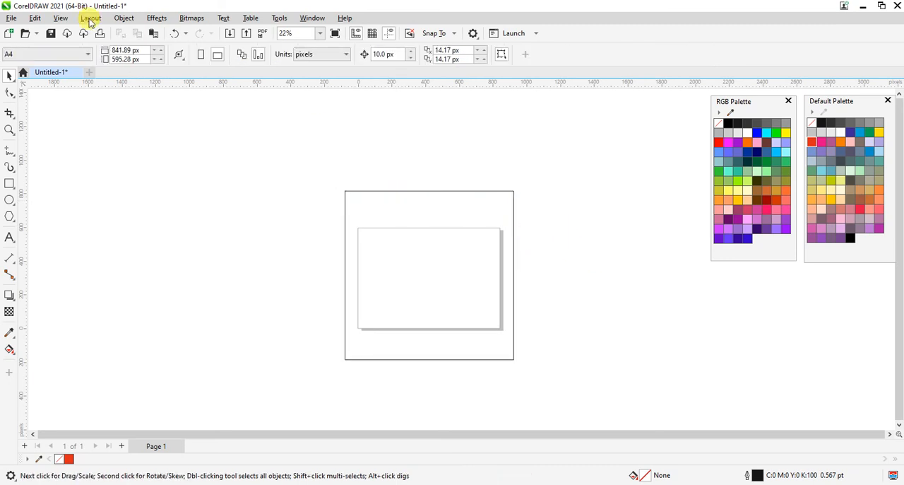
Set the page size to 5000 by 5000 px.
click(141, 50)
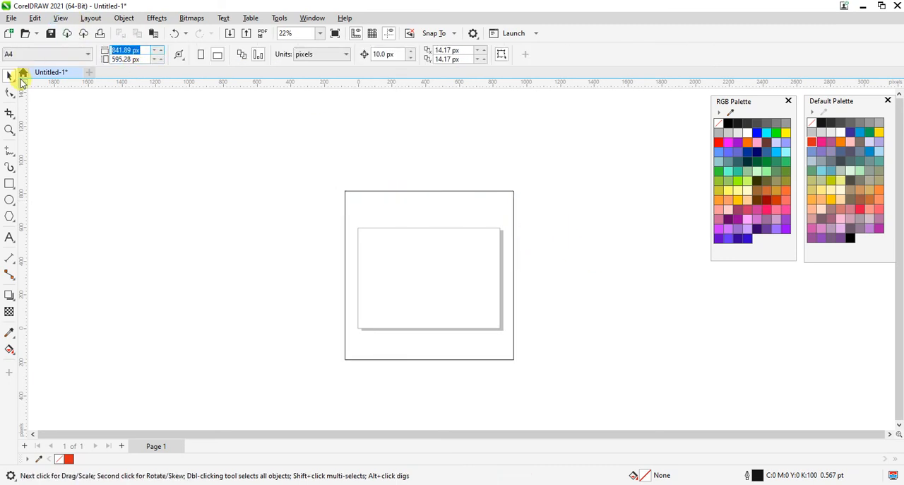
text(5000)
key(Tab)
text(5)
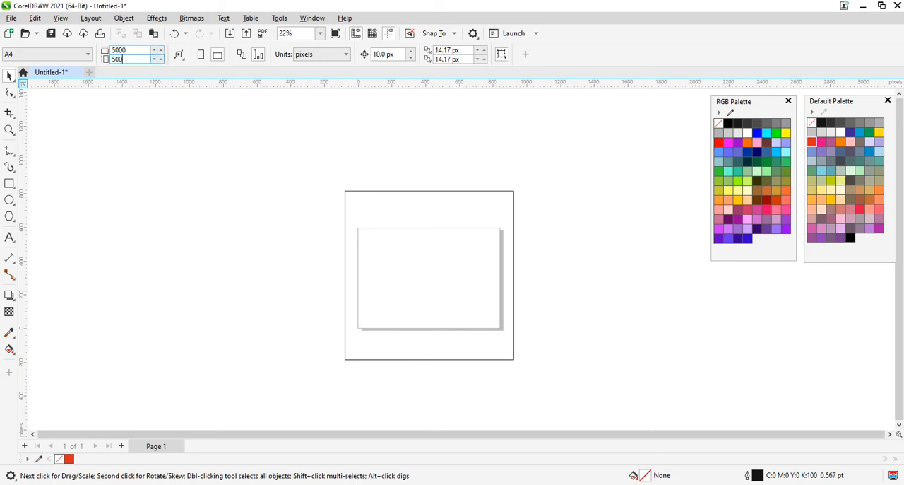
key(Return)
Move the rectangle to roughly the middle of the enlarged page.
key(z)
drag(389, 224, 631, 340)
key(space)
drag(267, 197, 293, 245)
key(z)
drag(214, 135, 528, 360)
key(space)
drag(343, 206, 337, 210)
click(652, 289)
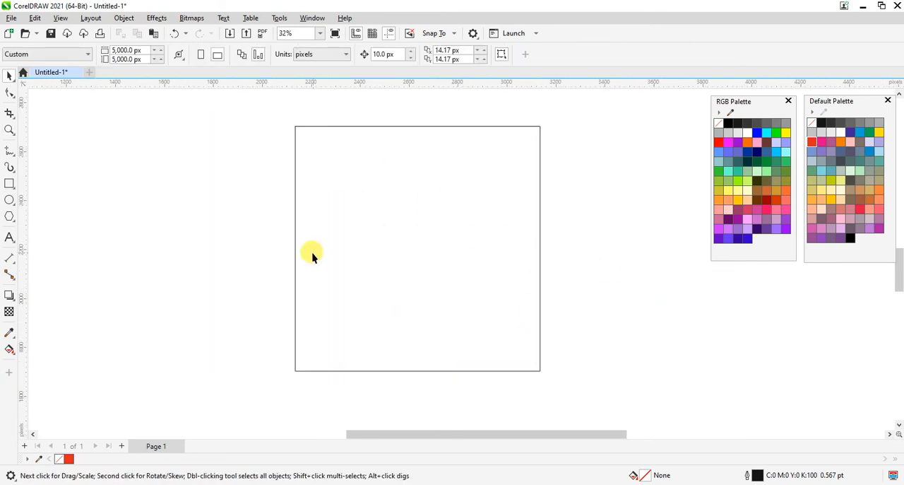
click(313, 256)
click(246, 229)
Import the yellow T-shirt photo string_panda_yellow_t_shirt_womens_with_model-min_400x400 and place it on the rectangle.
click(10, 19)
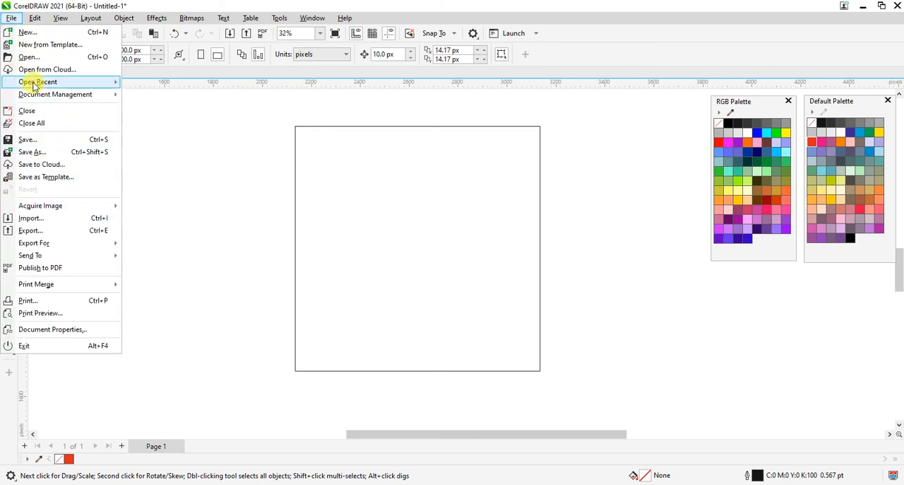
click(60, 221)
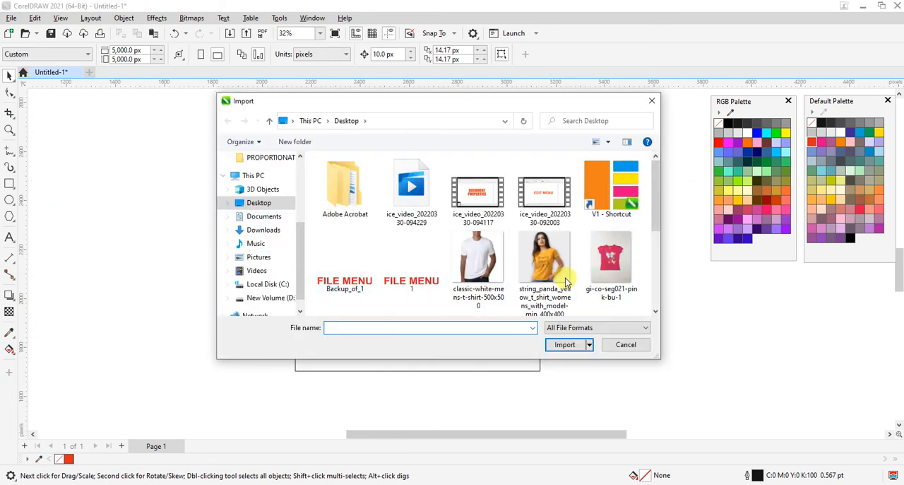
click(564, 280)
click(571, 345)
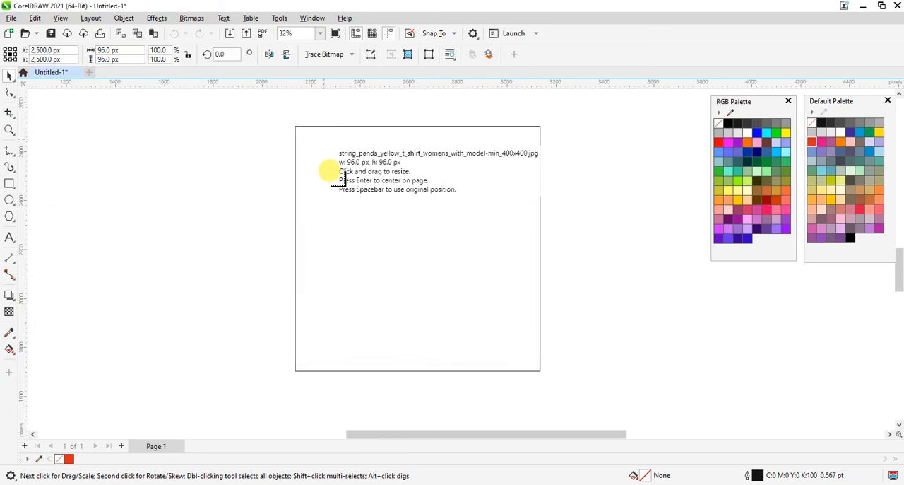
click(330, 171)
Align the photo with the rectangle's upper right corner and enlarge it until it covers the rectangle.
drag(380, 215, 457, 204)
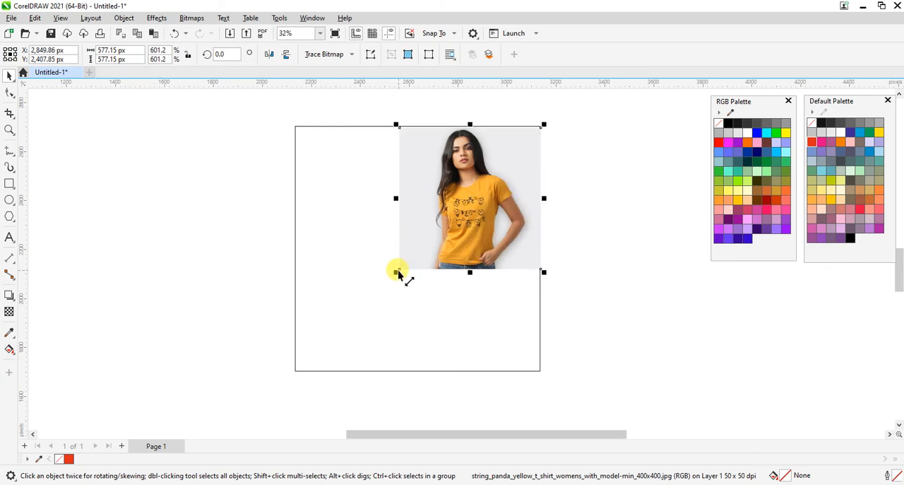
drag(398, 274, 256, 379)
click(692, 345)
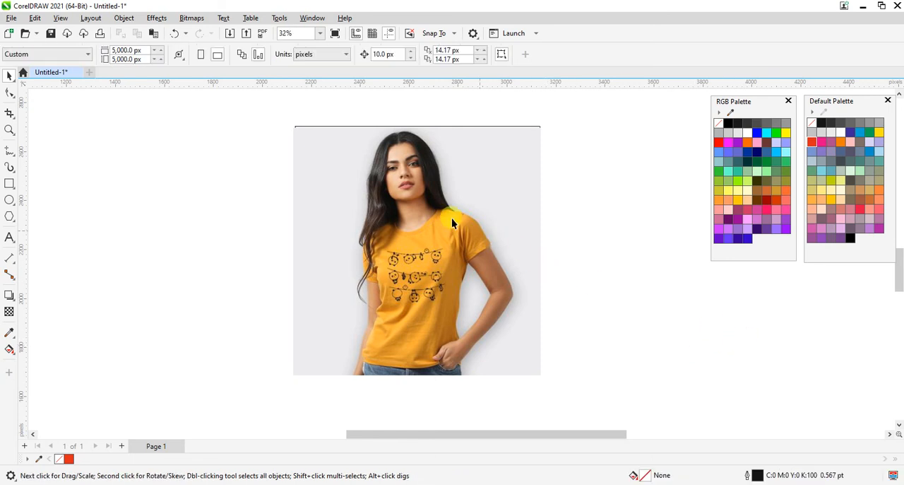
Shrink the photo to about 799 px square inside the rectangle and fill the rectangle with black from the RGB Palette.
drag(451, 218, 432, 226)
drag(543, 375, 517, 365)
click(540, 317)
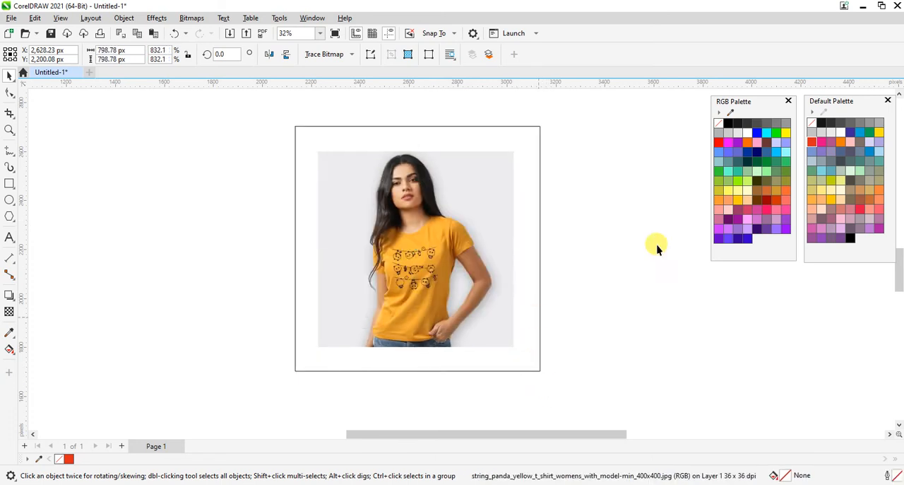
click(729, 123)
Reduce the photo to about 628 px square and tilt it slightly counterclockwise within the black rectangle.
click(452, 263)
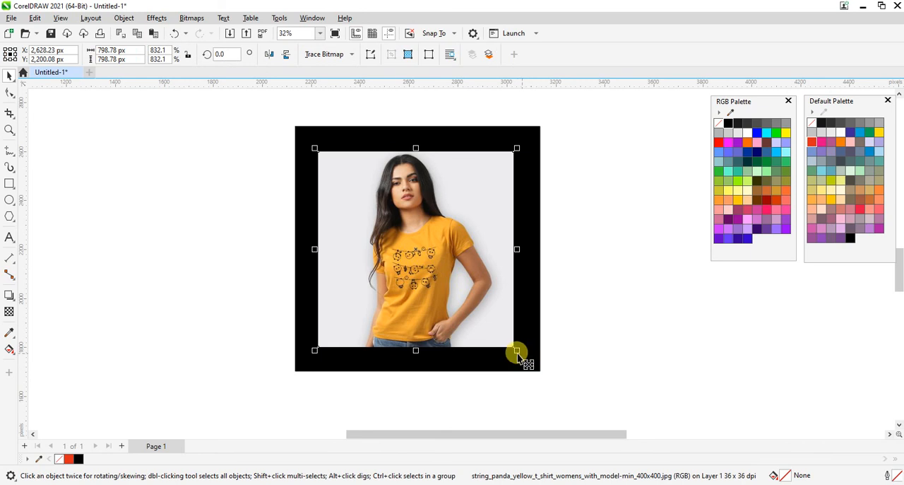
drag(518, 351, 494, 327)
drag(429, 253, 427, 235)
click(428, 236)
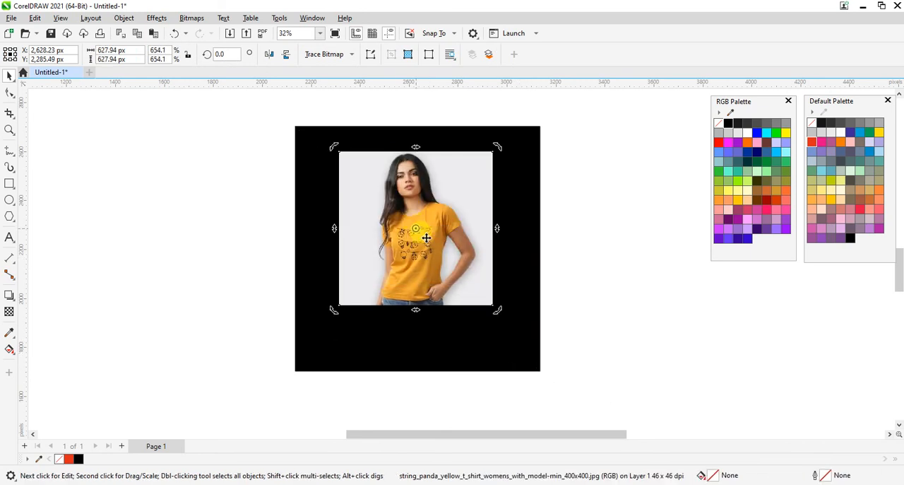
drag(505, 309, 516, 305)
click(711, 322)
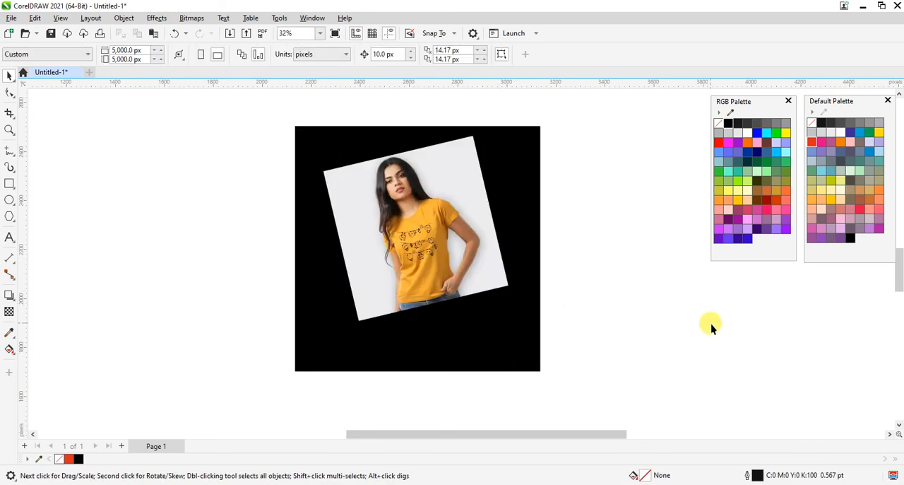
click(10, 152)
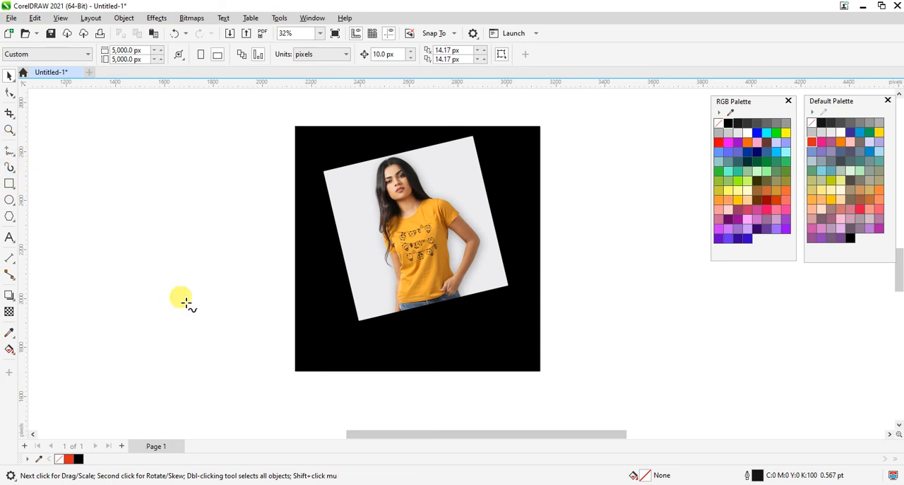
click(414, 352)
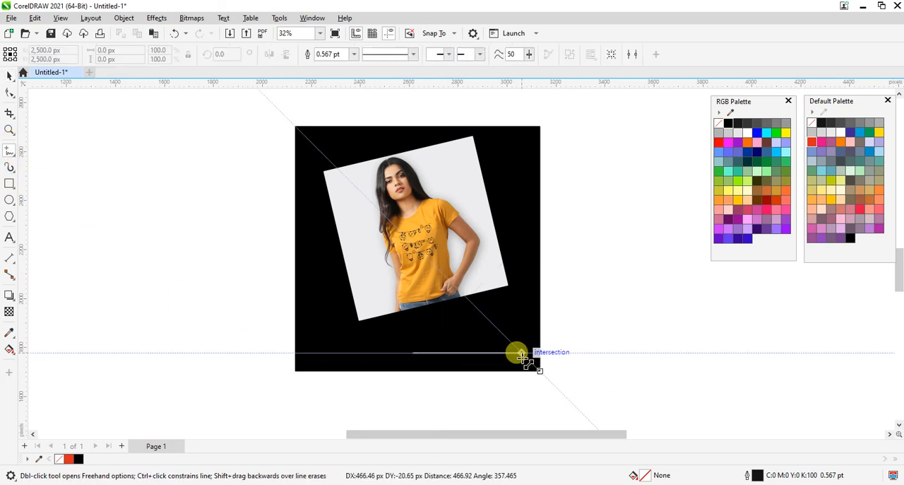
key(ctrl+space)
Add the text SALE FOR LIMITED DAYS beside the black square and set its font to Haettenschweiler.
click(9, 237)
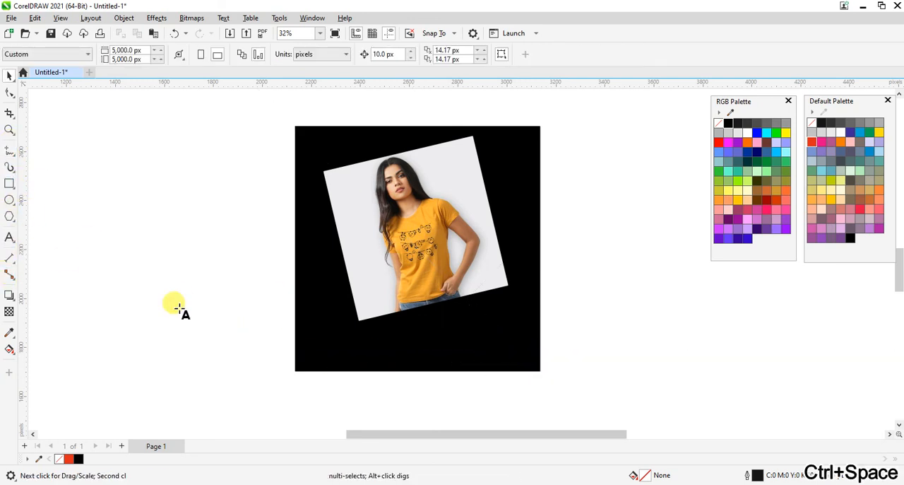
click(621, 365)
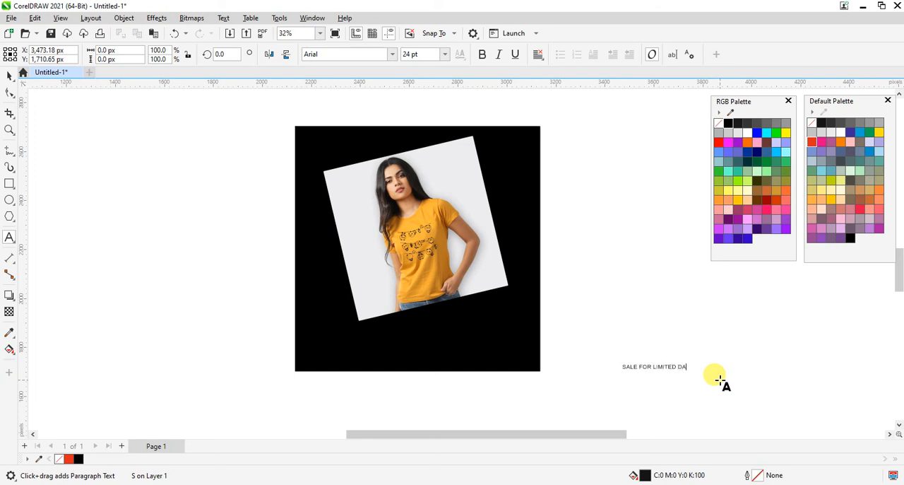
key(ctrl+space)
click(353, 54)
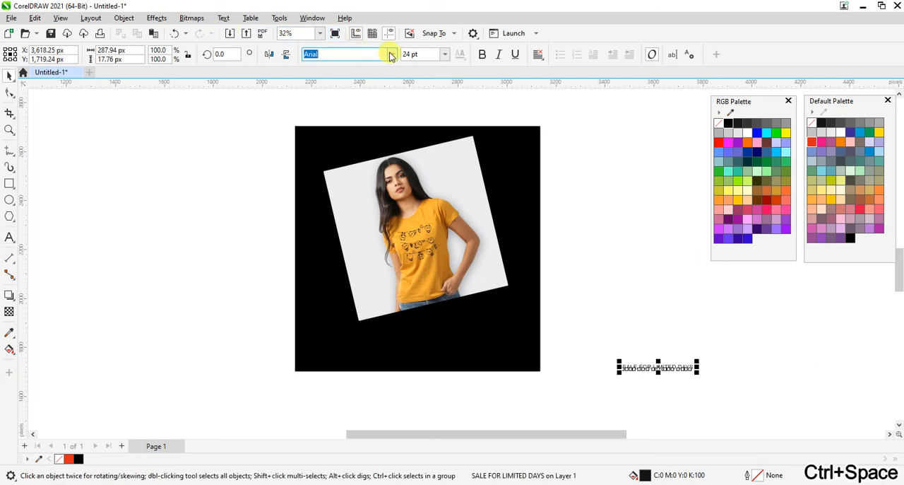
click(339, 103)
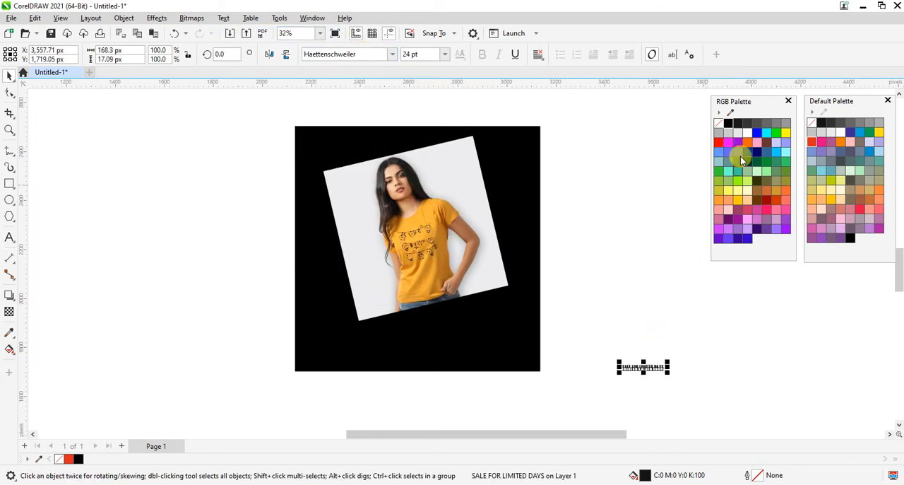
Make the text white and about 744 px wide beneath the photo in the square, and shift the photo slightly up and left.
drag(626, 365, 533, 332)
drag(399, 267, 389, 265)
click(213, 115)
Draw a tall rectangle about 159 × 1025 px over the square's right part and fill it with 40% black.
click(9, 184)
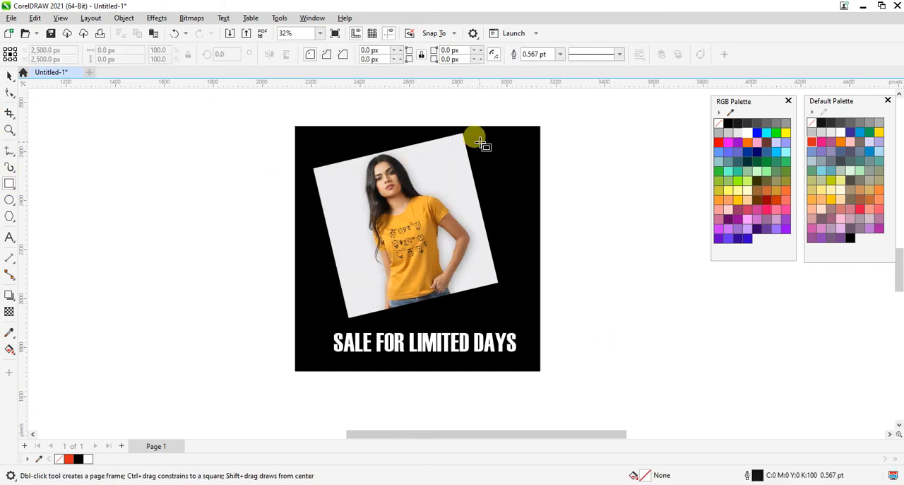
drag(485, 134, 526, 388)
key(ctrl+space)
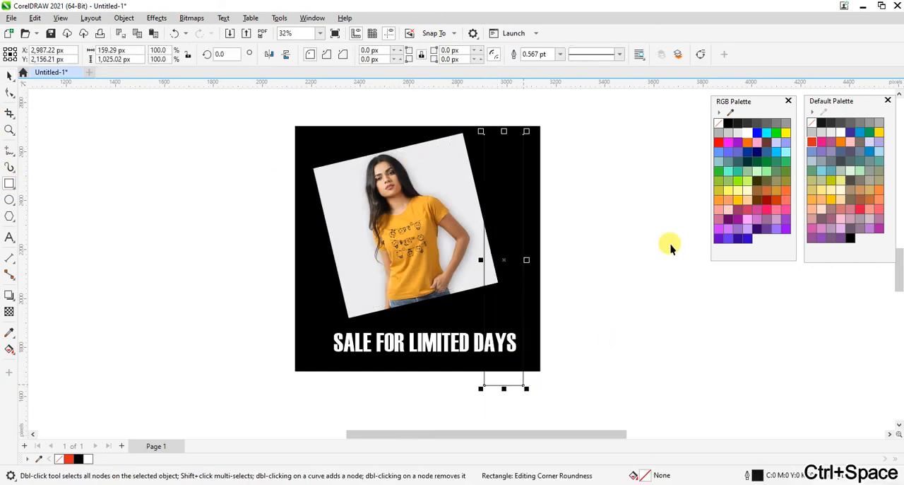
click(732, 135)
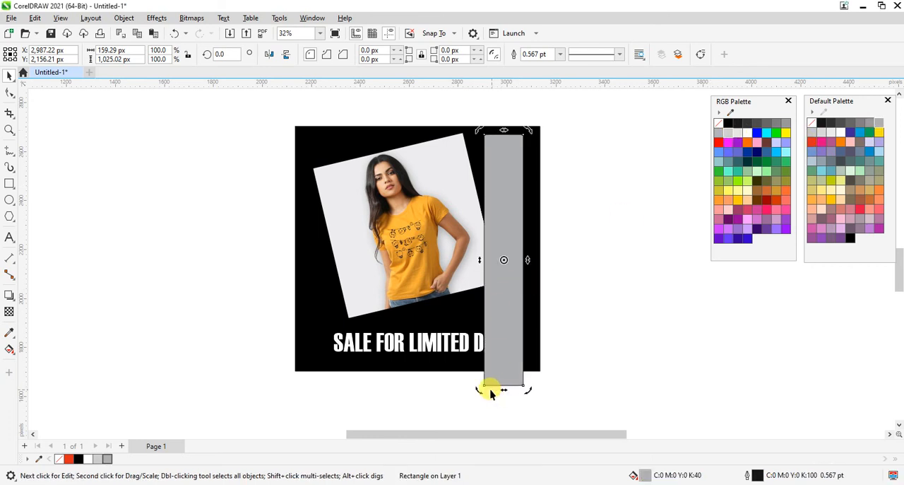
Rotate the grey strip to about 332° across the square, scale it to about 104% and remove its outline.
drag(477, 395, 416, 368)
click(703, 349)
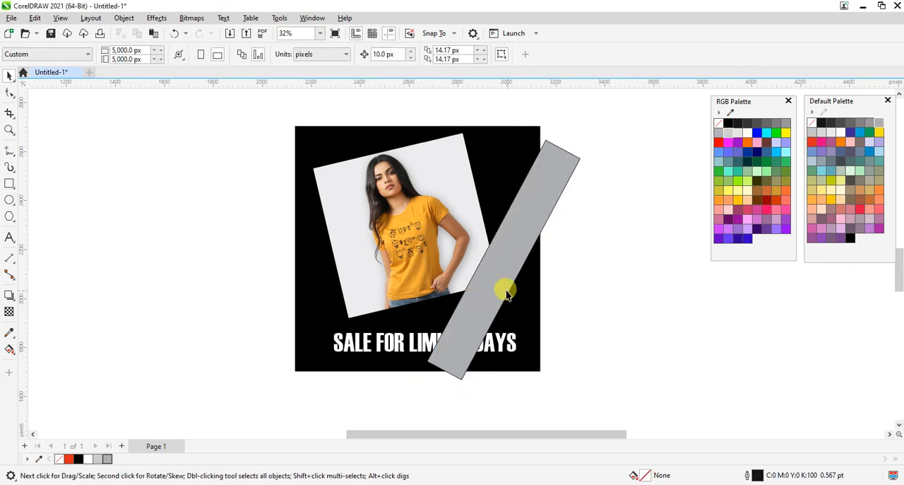
drag(505, 293, 449, 308)
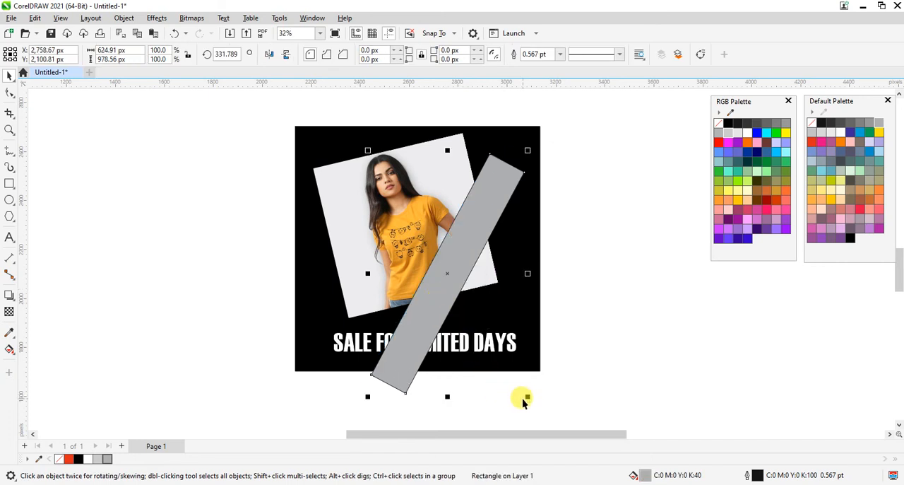
drag(528, 396, 593, 374)
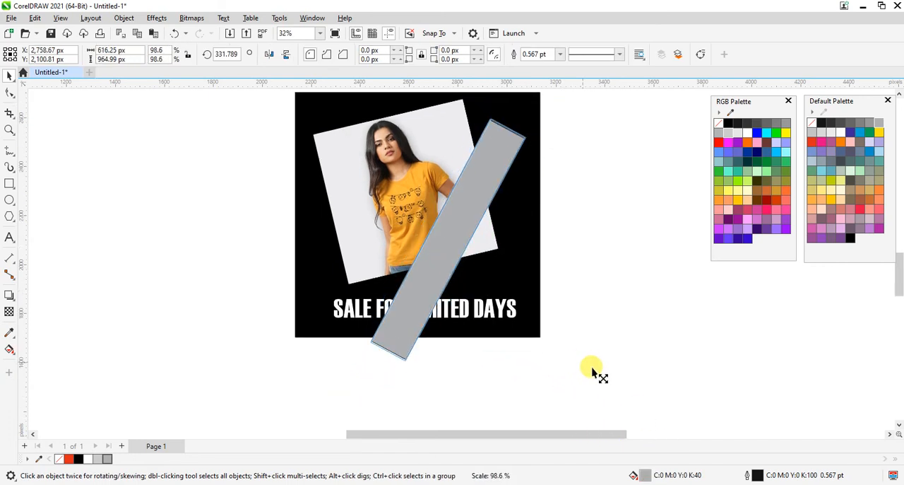
click(555, 325)
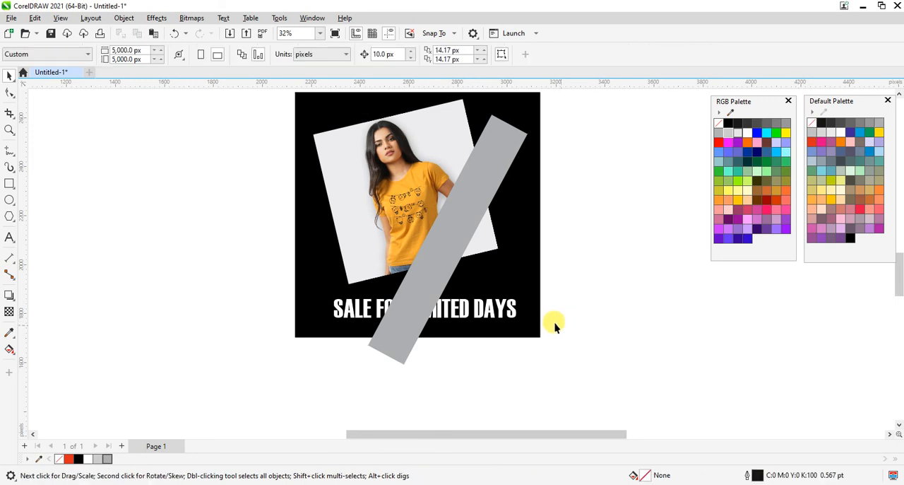
Place the grey strip inside the black square as a PowerClip.
click(446, 269)
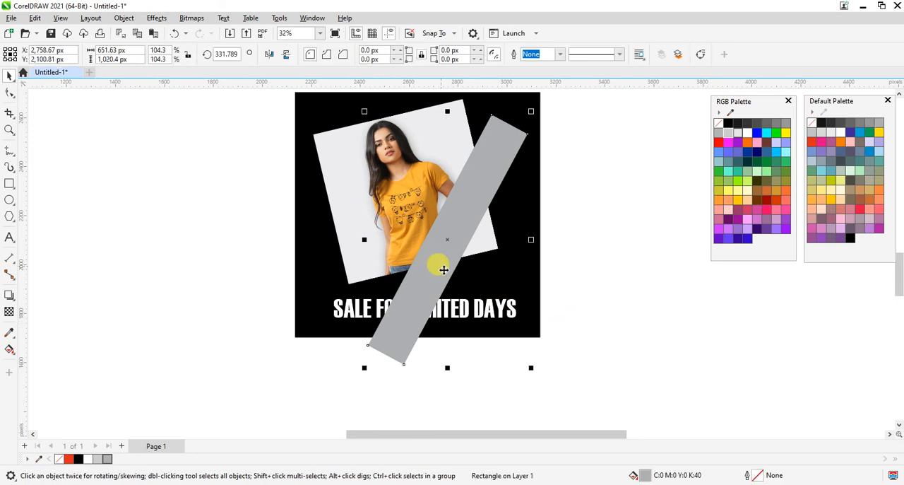
click(124, 18)
mouse_move(151, 61)
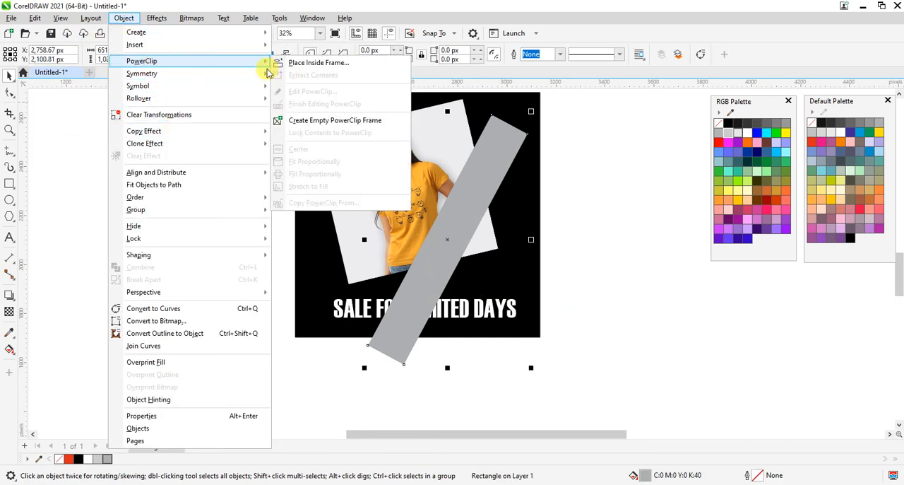
click(304, 63)
click(302, 106)
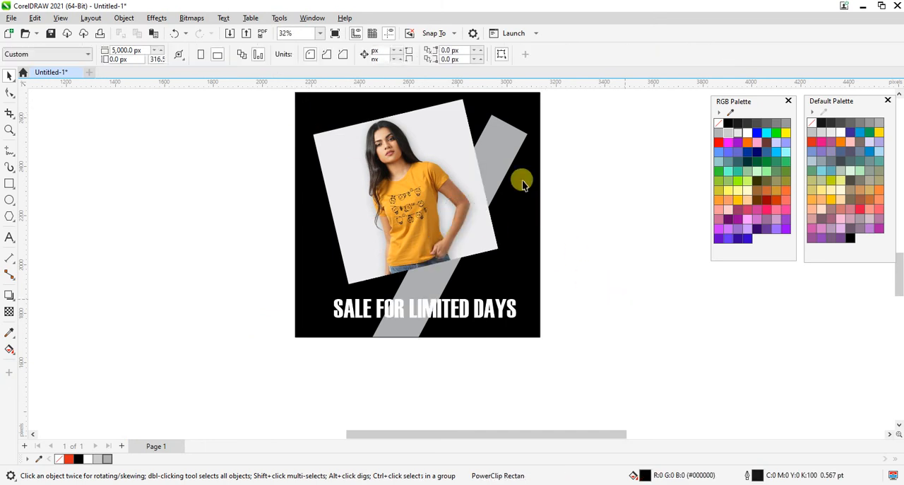
Edit the PowerClip contents and enlarge the grey strip until it extends past the square's upper right corner.
double_click(498, 154)
click(493, 153)
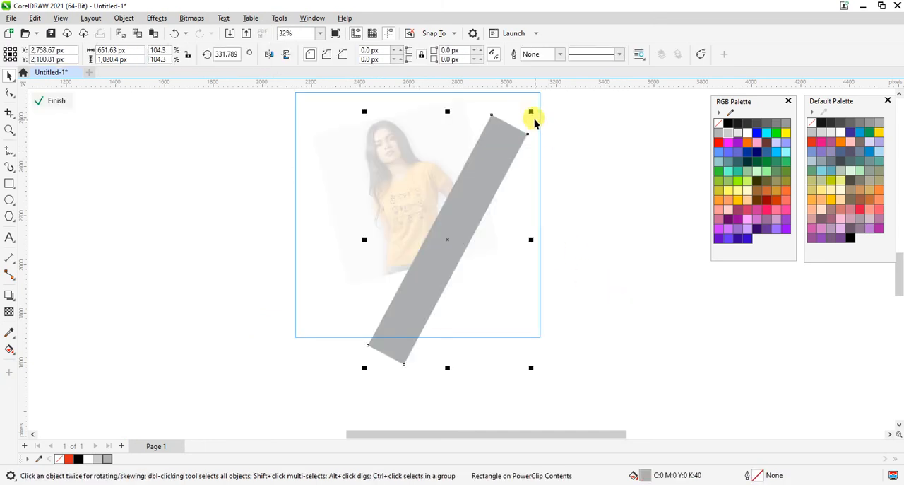
drag(532, 113, 577, 119)
ctrl+click(630, 344)
Straighten the T-shirt photo by setting its rotation angle to 360°.
key(z)
right_click(466, 257)
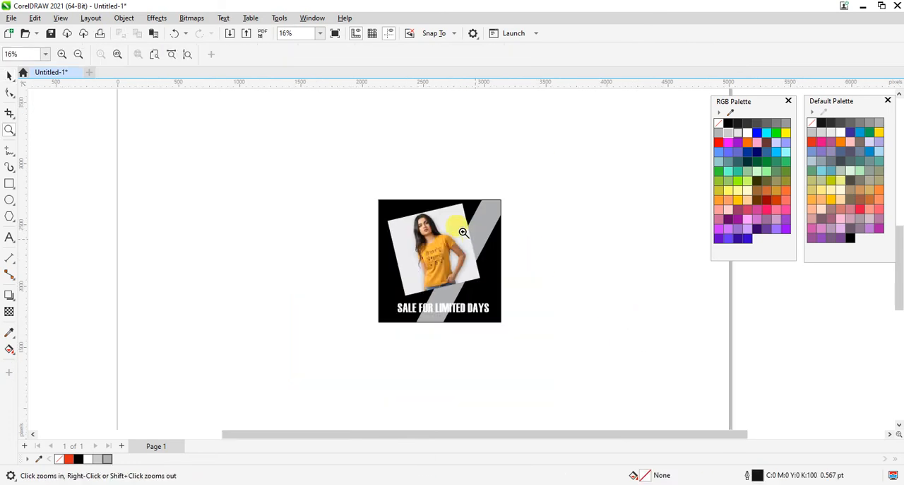
drag(298, 165, 518, 348)
key(space)
click(417, 220)
click(417, 220)
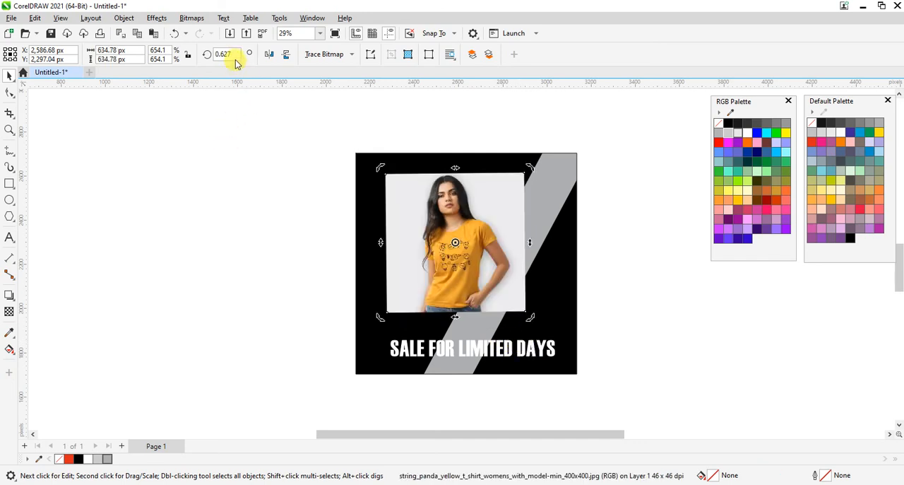
text(360)
key(Return)
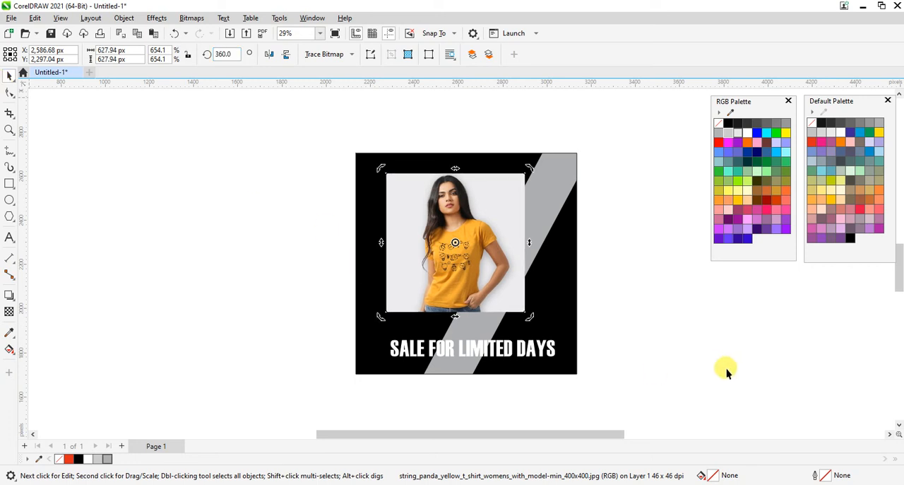
Move the photo toward the square's upper left corner and tilt it about 10° counterclockwise.
drag(434, 242, 417, 236)
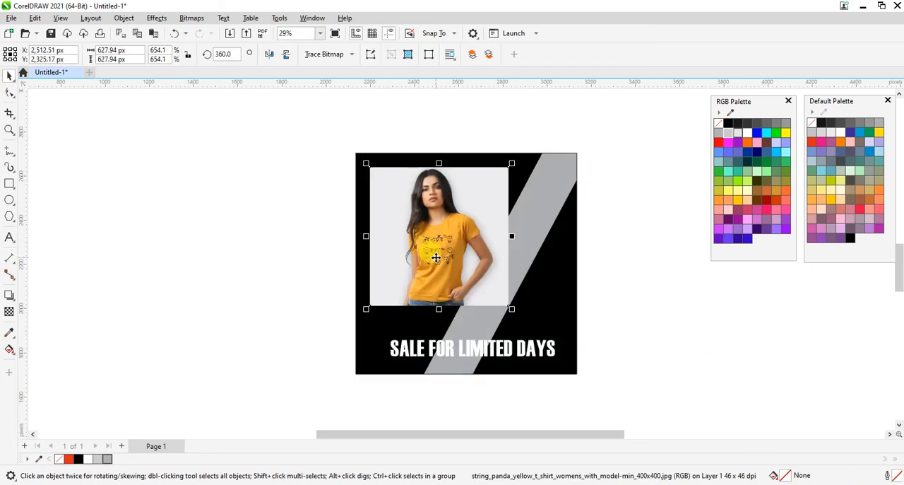
click(436, 258)
drag(509, 313, 521, 306)
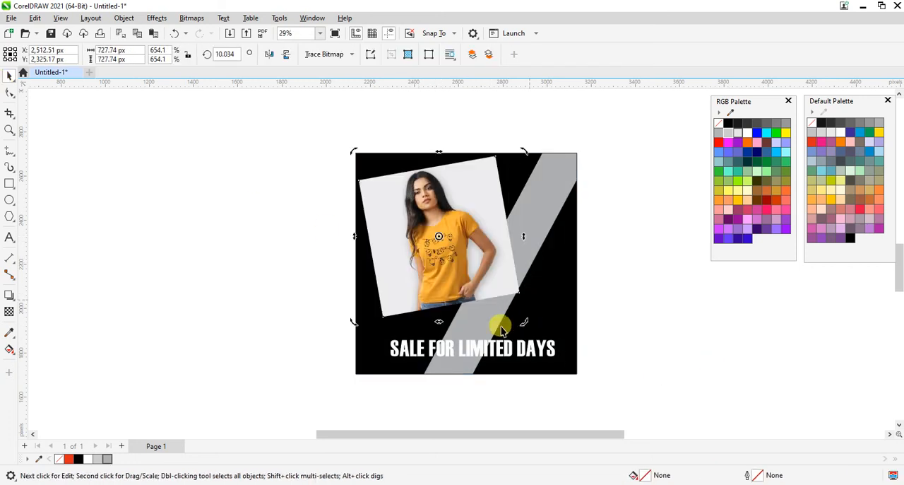
Move the headline slightly up and cut the words FOR LIMITED DAYS out of it, leaving only SALE.
drag(490, 345, 495, 329)
key(z)
drag(245, 276, 707, 371)
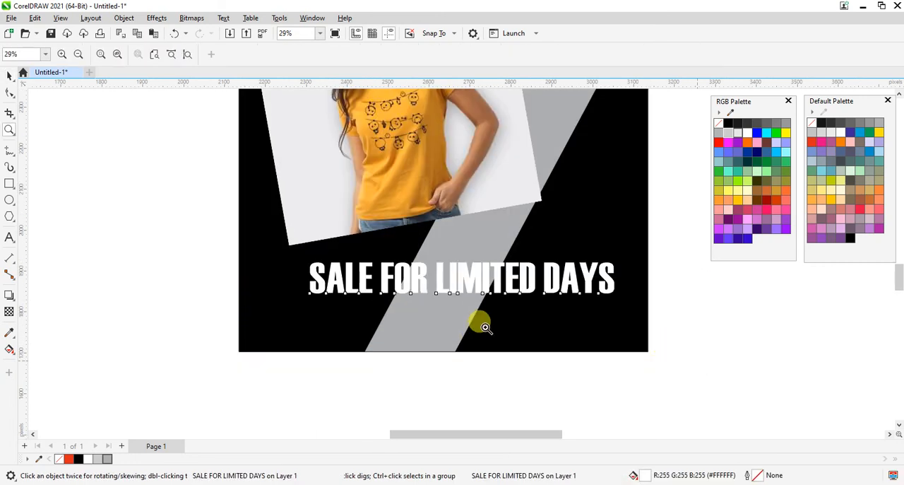
key(ctrl+space)
double_click(374, 278)
double_click(576, 400)
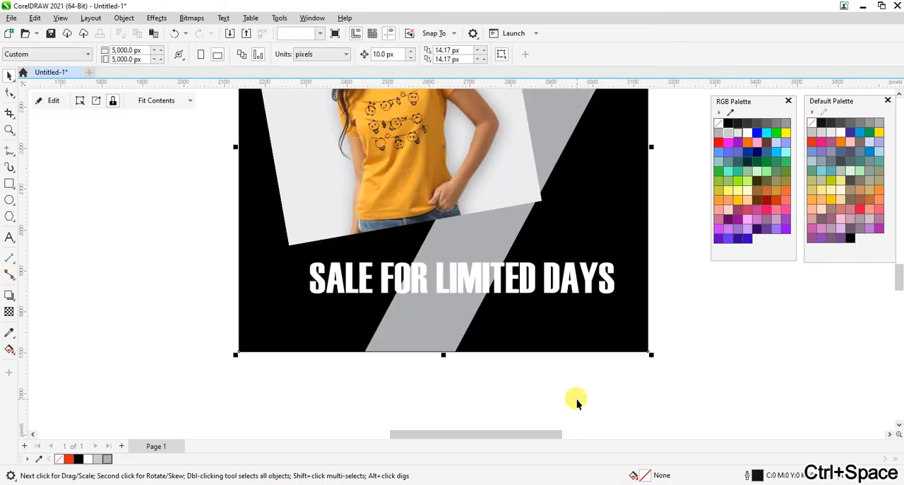
double_click(384, 283)
drag(379, 272, 636, 271)
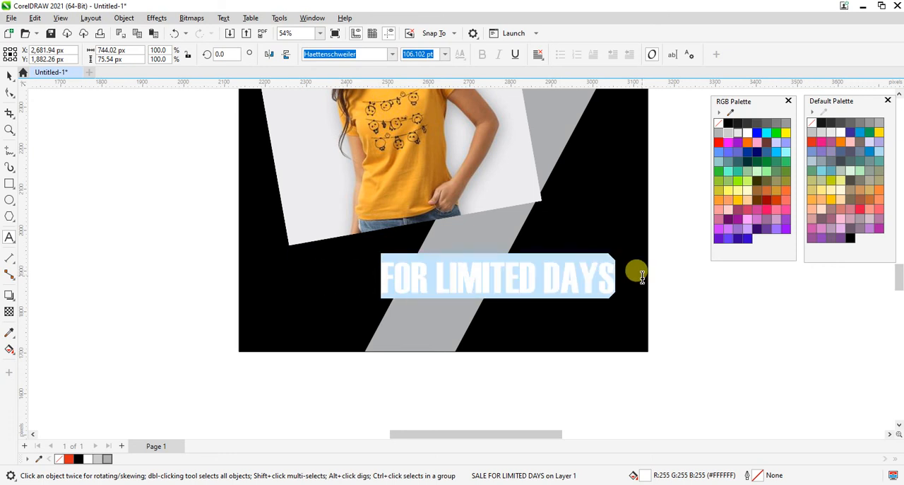
key(ctrl+x)
key(ctrl+space)
Duplicate SALE below the original and replace the copy's text with FOR LIMITED DAYS.
drag(331, 273, 405, 331)
right_click(430, 264)
double_click(424, 275)
key(ctrl+a)
key(ctrl+v)
key(ctrl+space)
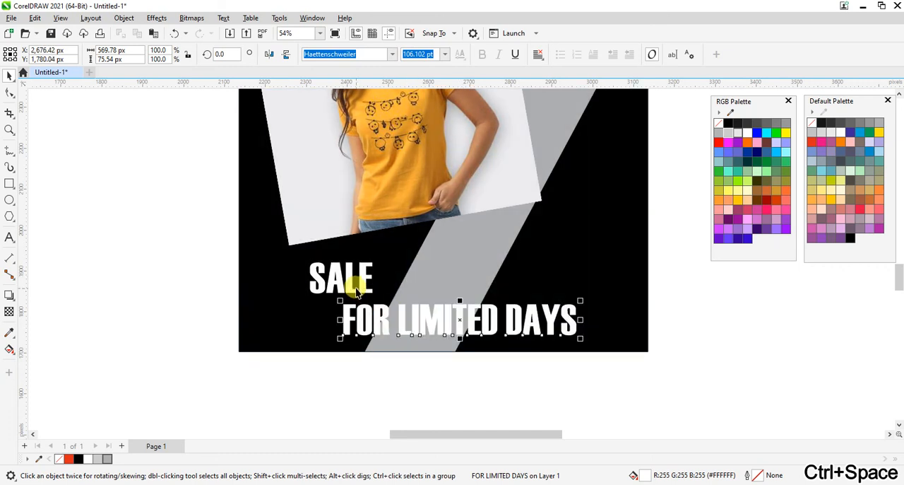
Enlarge SALE to about 271 pt and position FOR LIMITED DAYS directly beneath it.
click(366, 261)
click(364, 270)
drag(375, 260, 470, 207)
drag(384, 240, 377, 262)
shift+click(404, 333)
shift+click(592, 341)
shift+click(522, 331)
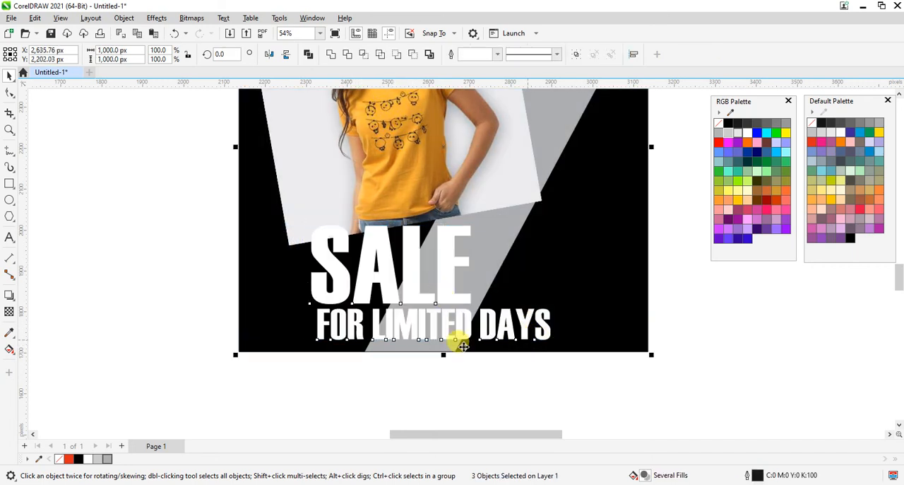
Scale both text lines together to about 425 × 203 px and give them a black outline from the Default Palette.
drag(620, 381, 250, 195)
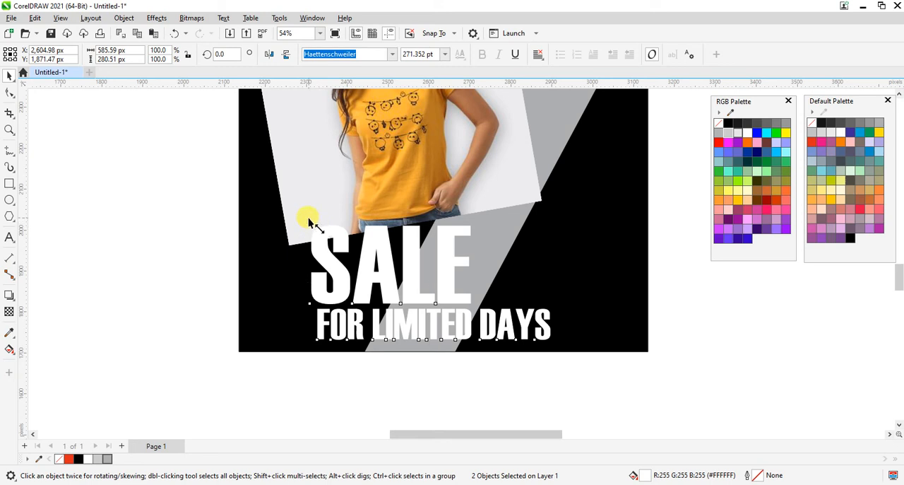
drag(309, 222, 340, 234)
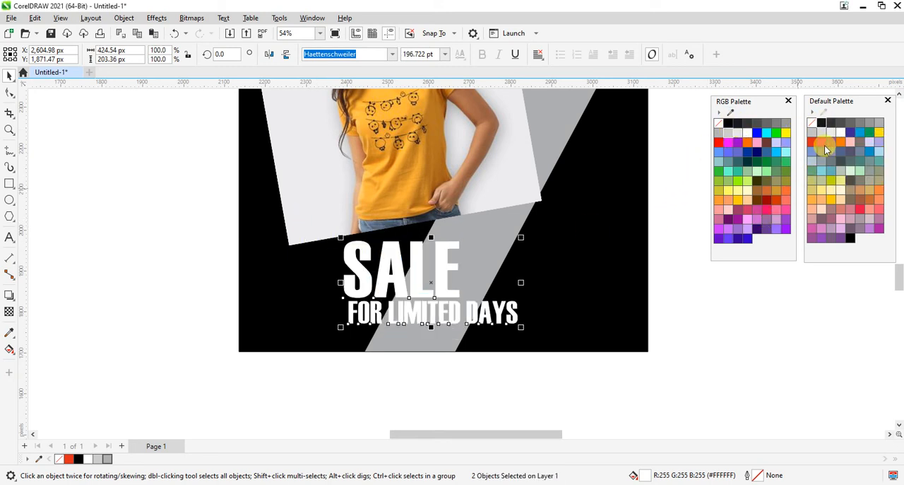
right_click(820, 125)
click(753, 312)
Reset the photo's tilt by setting its rotation angle to 0°.
key(z)
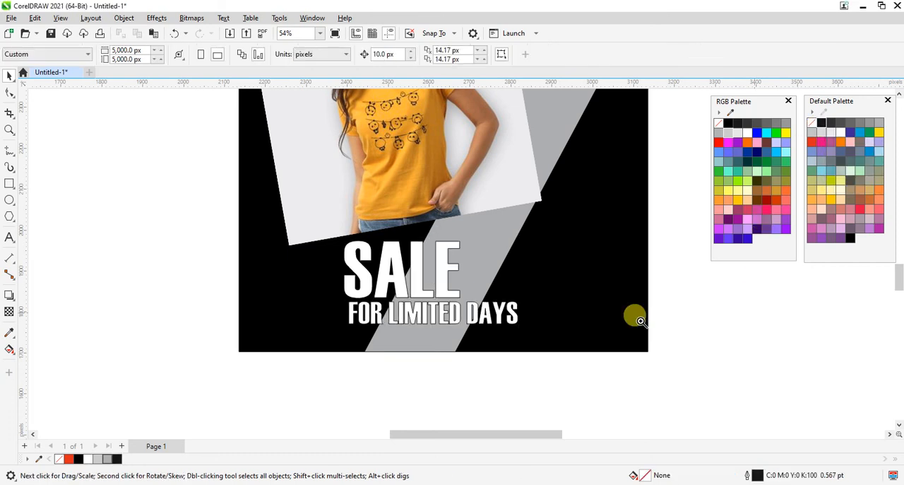
right_click(489, 352)
right_click(459, 267)
click(468, 246)
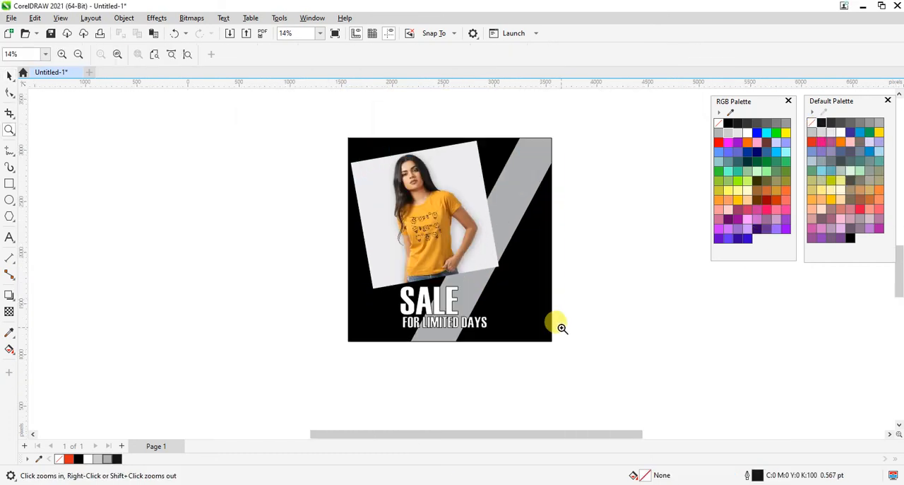
key(space)
click(427, 248)
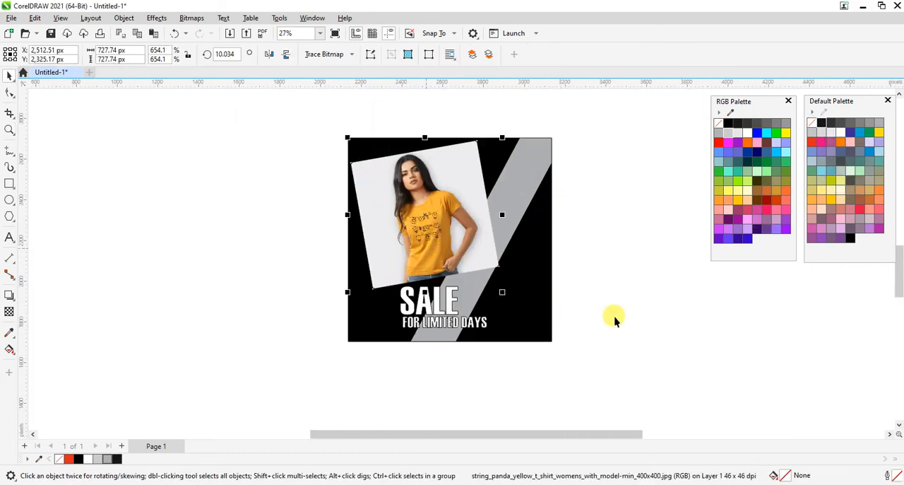
key(z)
drag(263, 85, 603, 389)
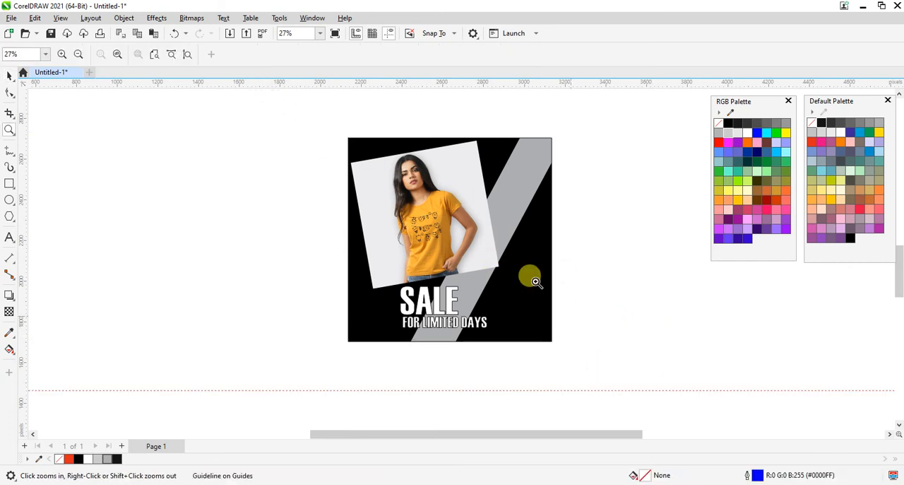
key(space)
click(393, 186)
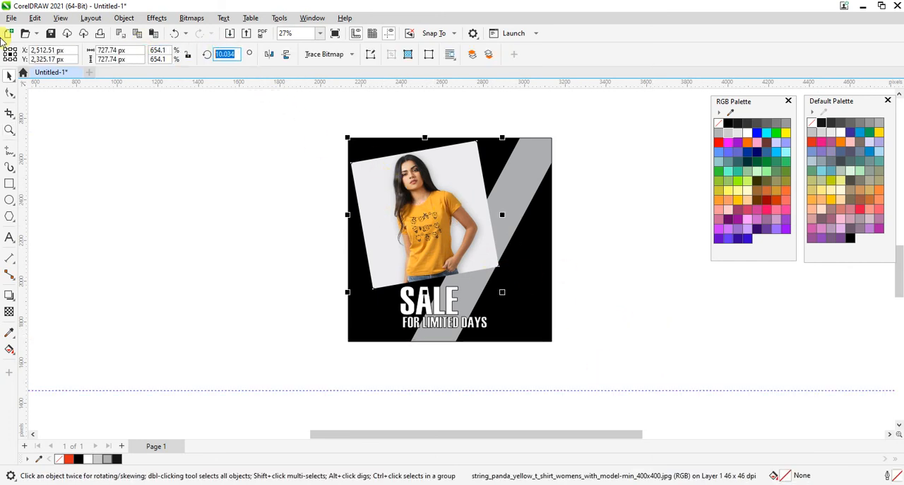
text(0)
key(Return)
key(z)
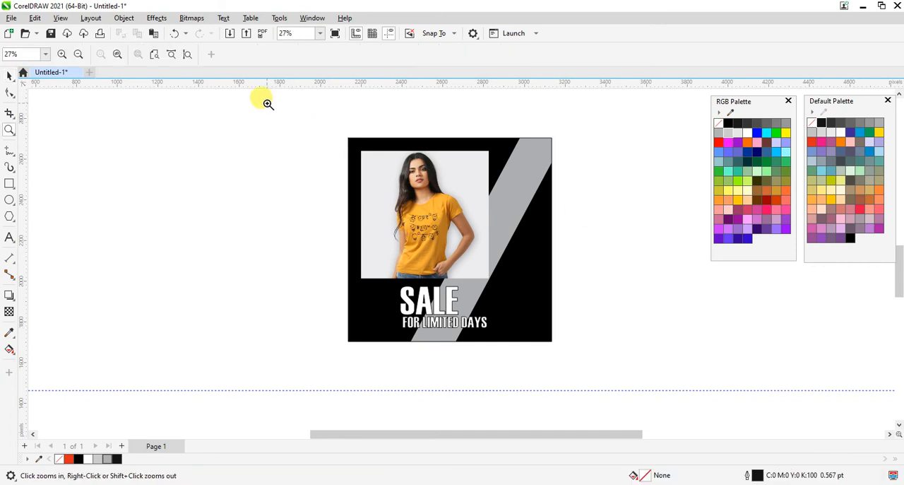
Move both headline lines left together so they line up beneath the photo's left edge.
drag(262, 101, 657, 394)
key(space)
drag(544, 390, 330, 328)
key(Escape)
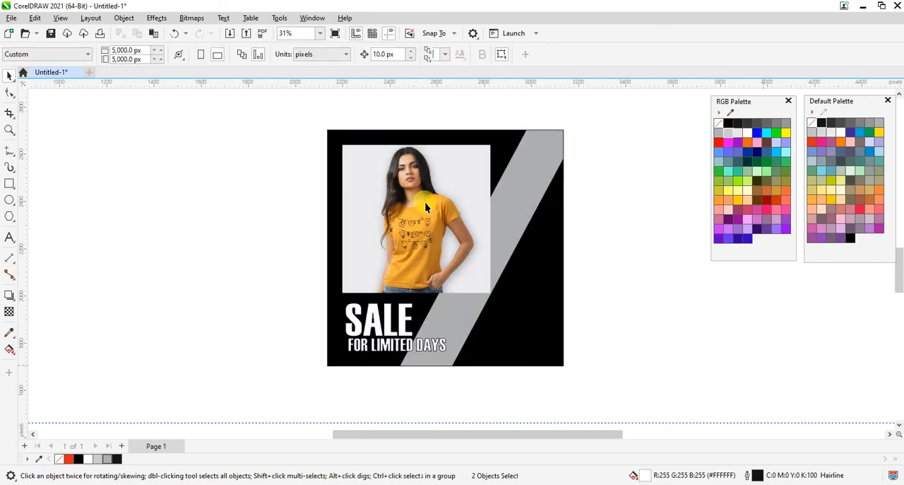
key(z)
drag(304, 111, 671, 406)
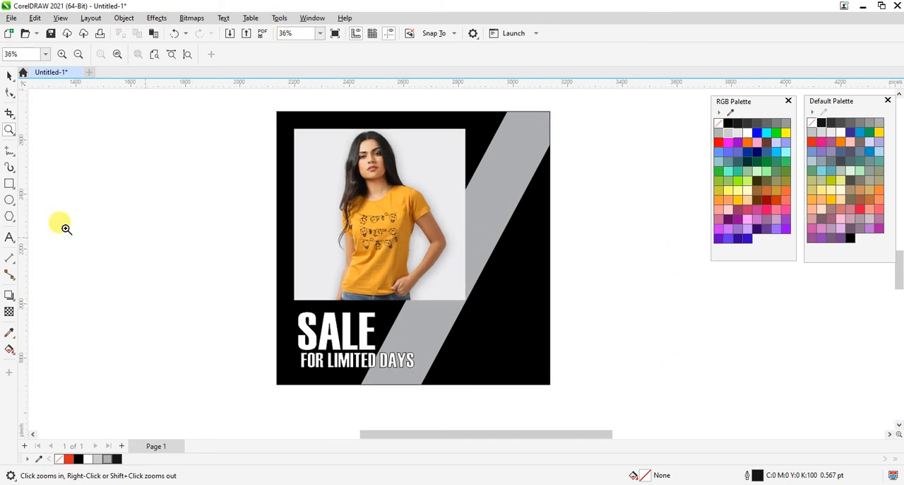
key(space)
Add the text Hurry Up! beside the black square and set its font to Magneto.
click(9, 239)
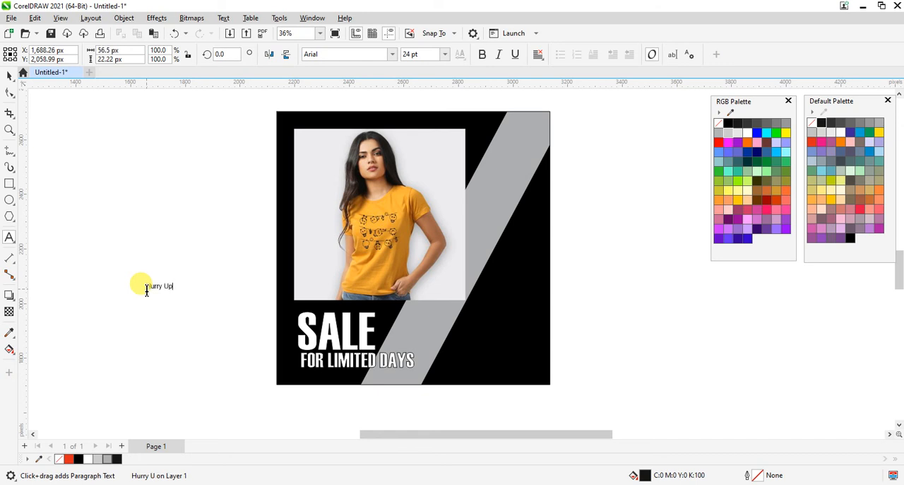
key(ctrl+space)
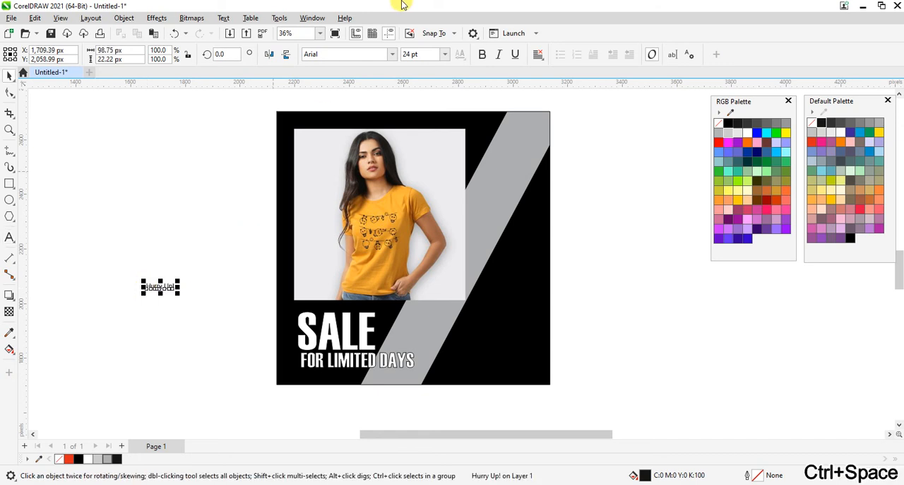
click(391, 54)
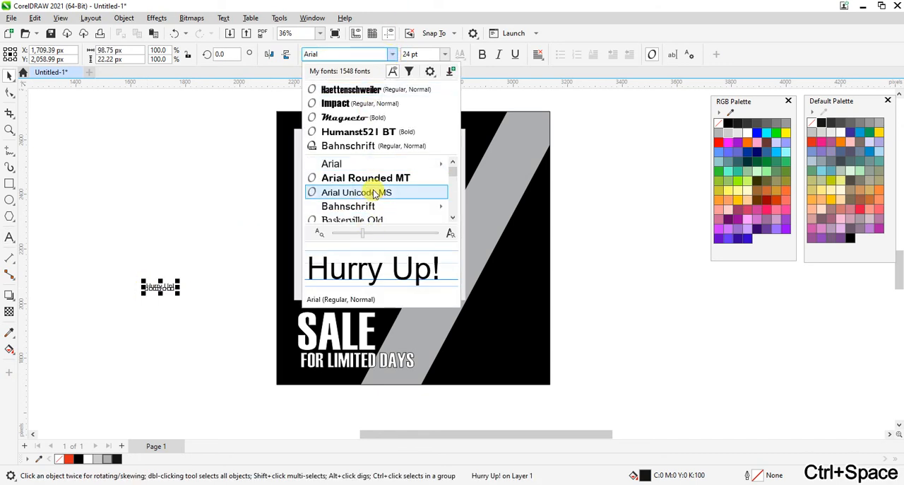
click(163, 211)
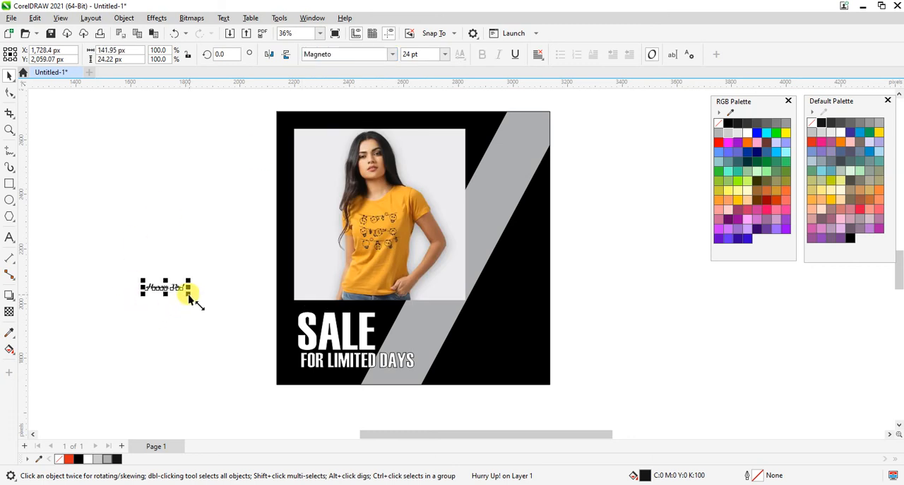
Enlarge Hurry Up! to about 47.3 pt, fill it red and place it in the black square's lower-right area.
drag(188, 296, 486, 354)
click(715, 146)
click(614, 333)
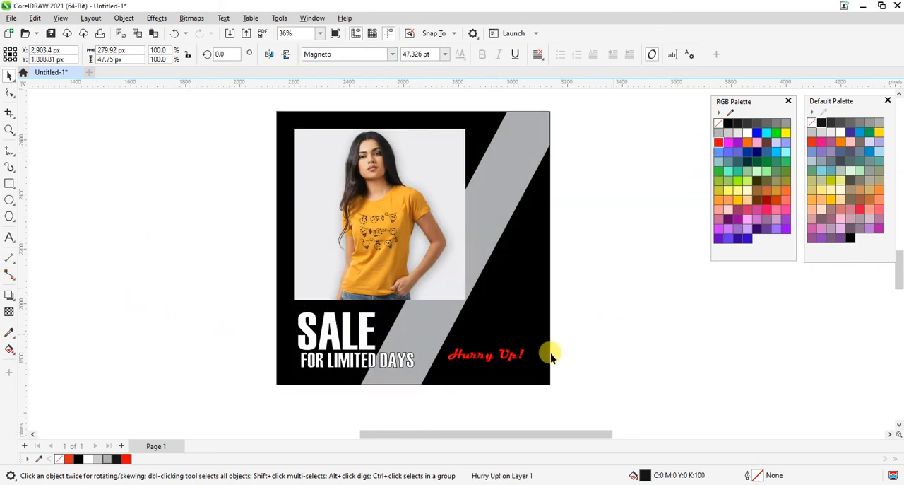
click(489, 357)
drag(492, 361, 498, 356)
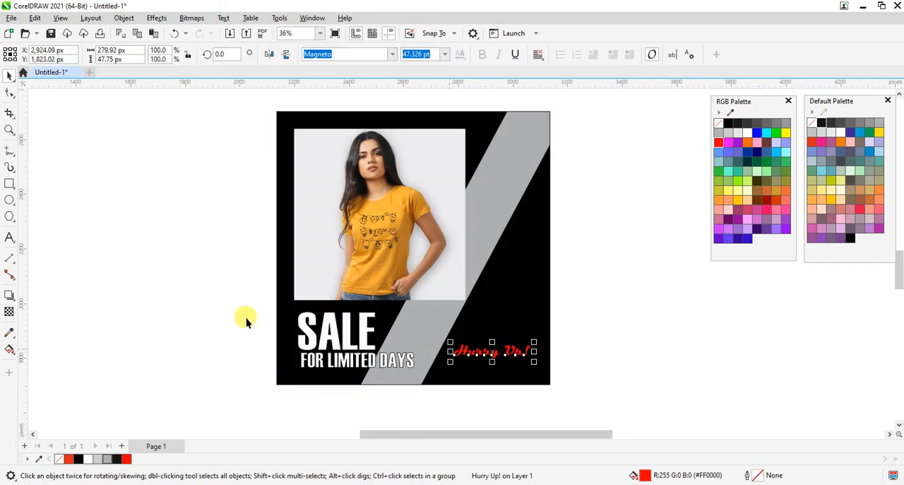
Enlarge the SALE and FOR LIMITED DAYS lines slightly as one selection.
drag(223, 297, 432, 378)
click(622, 373)
Try rotating Hurry Up! to about 56° and undo the rotation.
drag(516, 366, 542, 313)
click(498, 356)
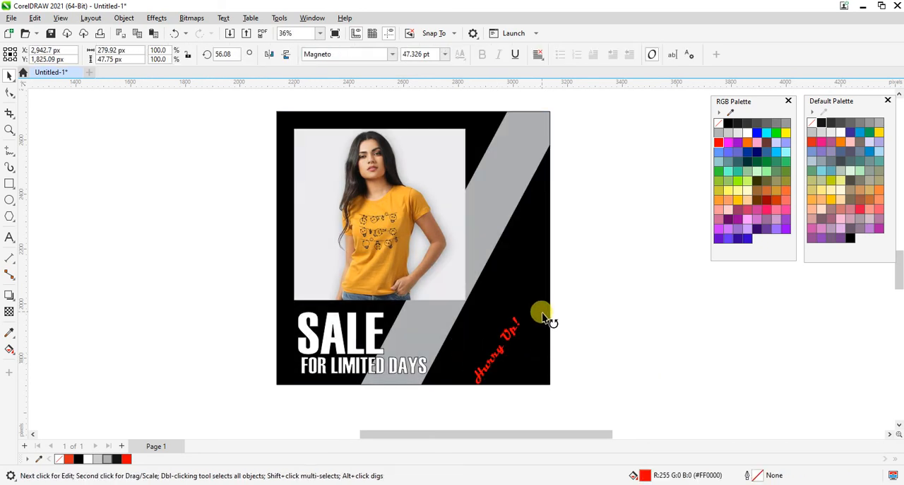
key(ctrl+z)
click(631, 388)
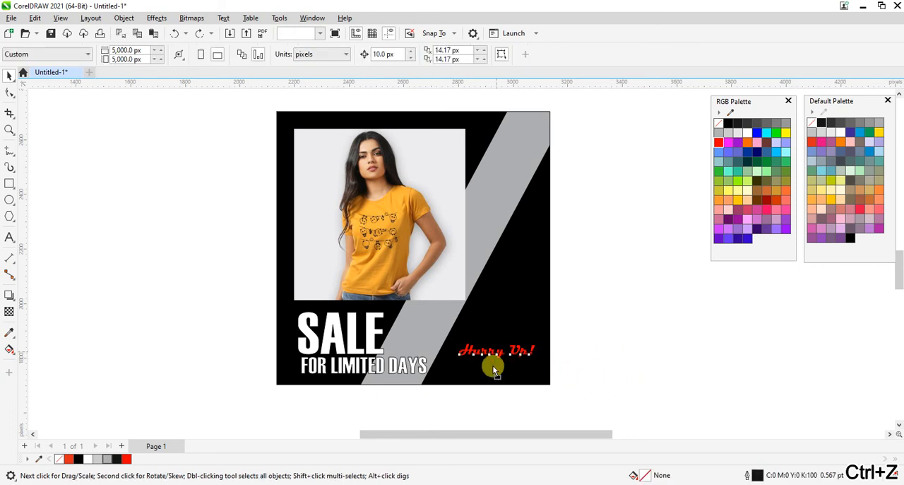
Move Hurry Up! slightly higher in the black square's lower-right area.
drag(497, 351, 496, 344)
click(615, 338)
Duplicate the clipped grey stripe toward the black square's upper-left corner and fill the copy dark grey #333333.
key(z)
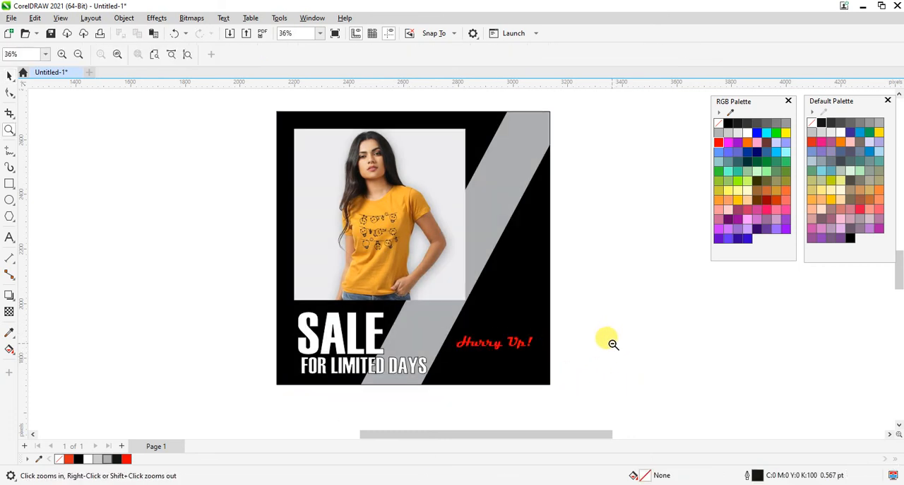
key(F4)
drag(649, 402, 656, 403)
key(space)
double_click(512, 214)
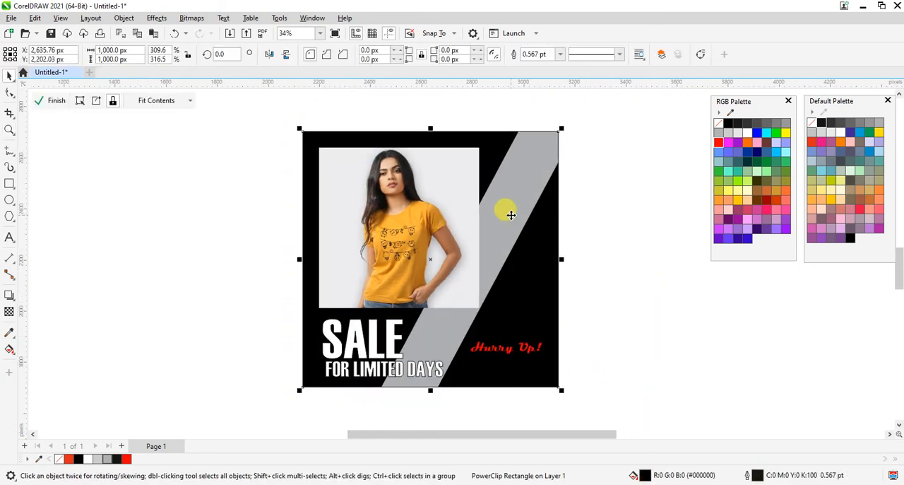
drag(496, 244, 329, 165)
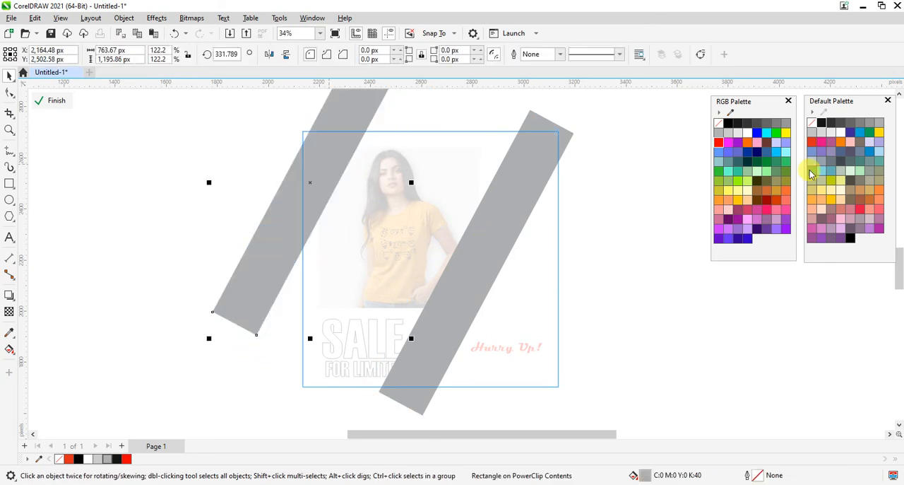
click(744, 125)
ctrl+click(694, 359)
click(699, 368)
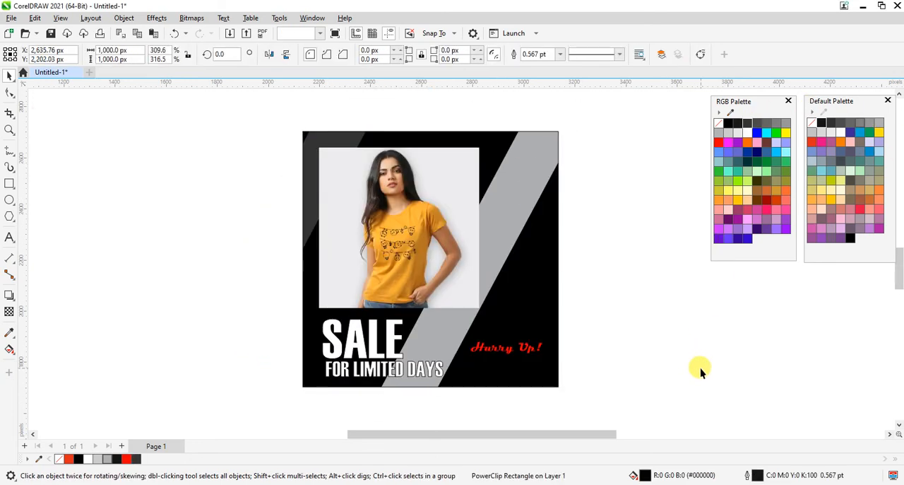
Move the light grey stripe inside the PowerClip so it covers only the square's lower-right corner.
click(540, 219)
double_click(512, 205)
drag(515, 176, 601, 235)
ctrl+click(685, 319)
click(690, 328)
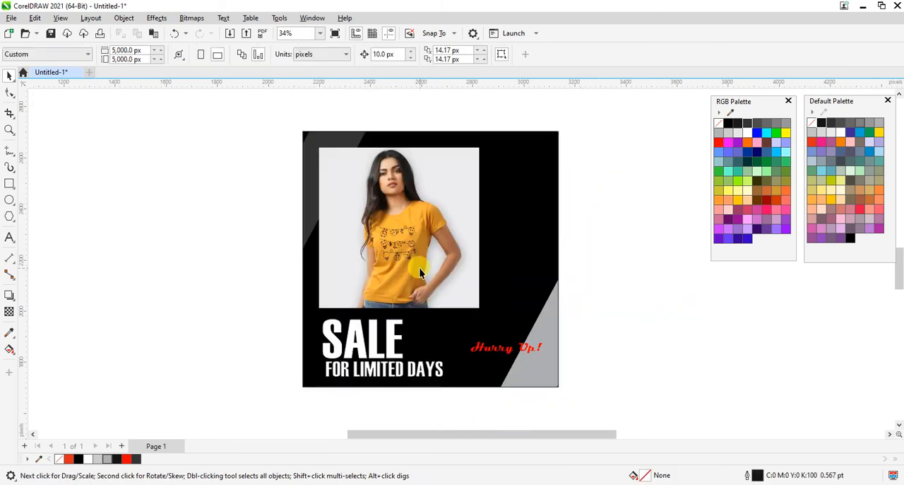
Shift the photo right to X 2,670 px, tilting it about 5.7° and reducing its scale to 614.4%.
drag(410, 261, 439, 257)
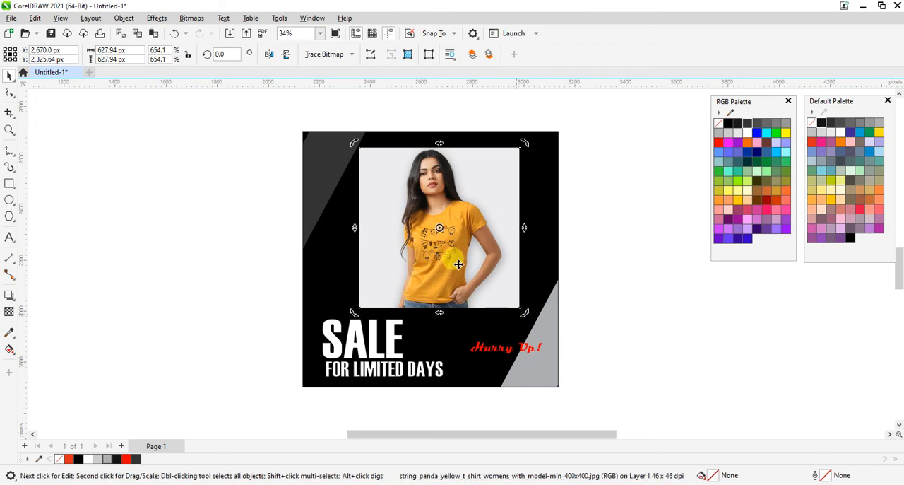
click(485, 300)
mouse_move(523, 313)
mouse_down()
mouse_move(518, 306)
mouse_move(537, 305)
mouse_up()
click(487, 288)
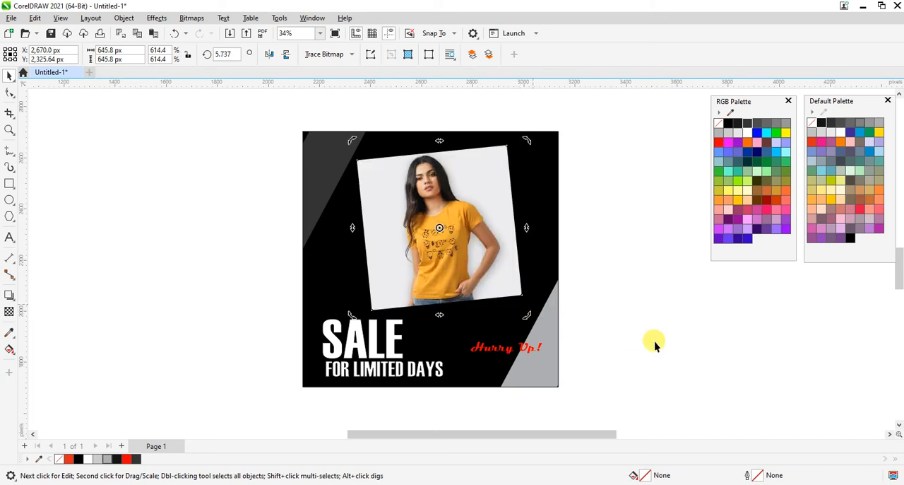
Move Hurry Up! up and left so it sits just below the photo.
click(654, 340)
drag(490, 365, 478, 336)
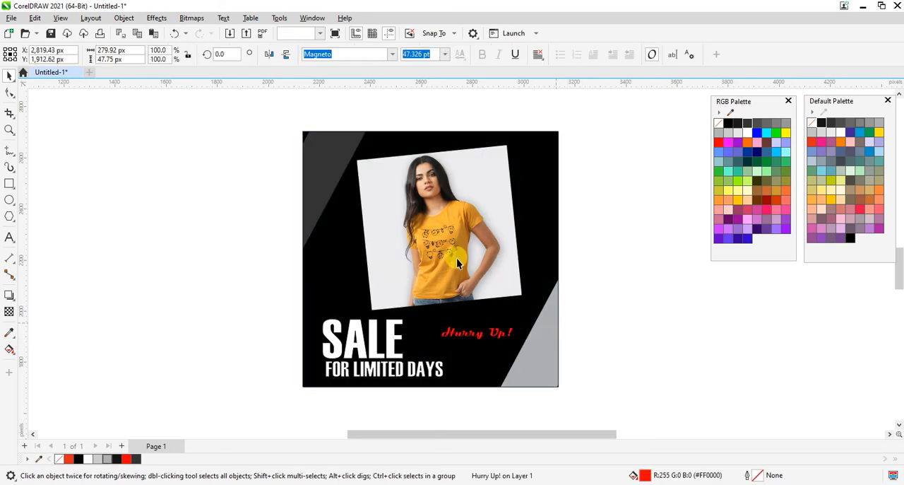
Straighten the photo by setting its rotation angle to 0°.
click(467, 279)
key(z)
key(F3)
drag(349, 160, 591, 346)
key(space)
click(620, 245)
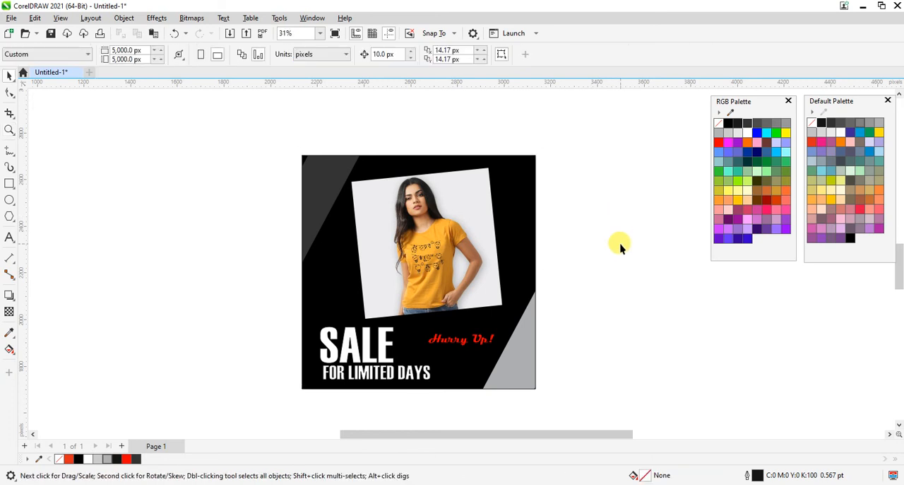
click(444, 271)
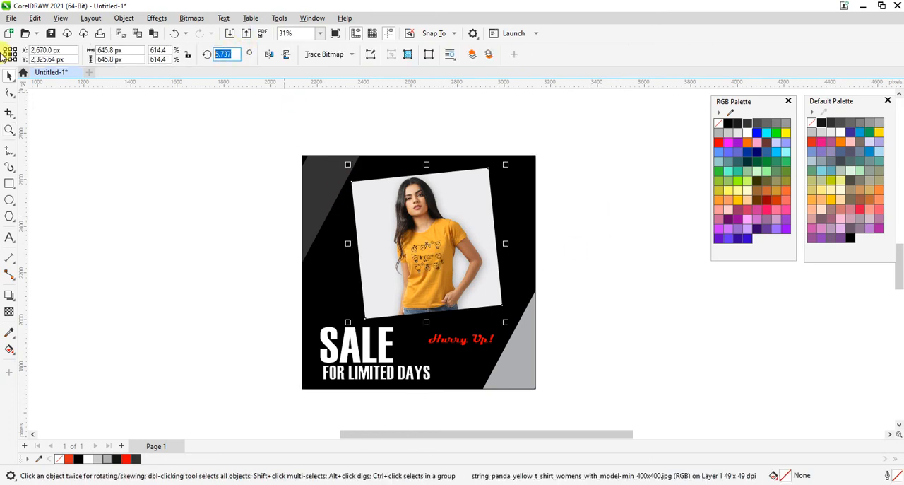
text(0)
key(Return)
Try applying white from the Default Palette to Hurry Up! and undo it.
click(445, 340)
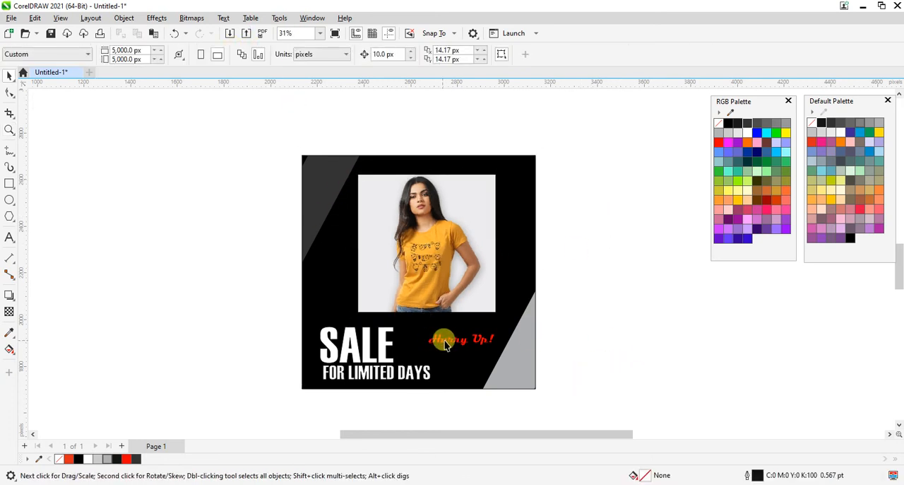
key(z)
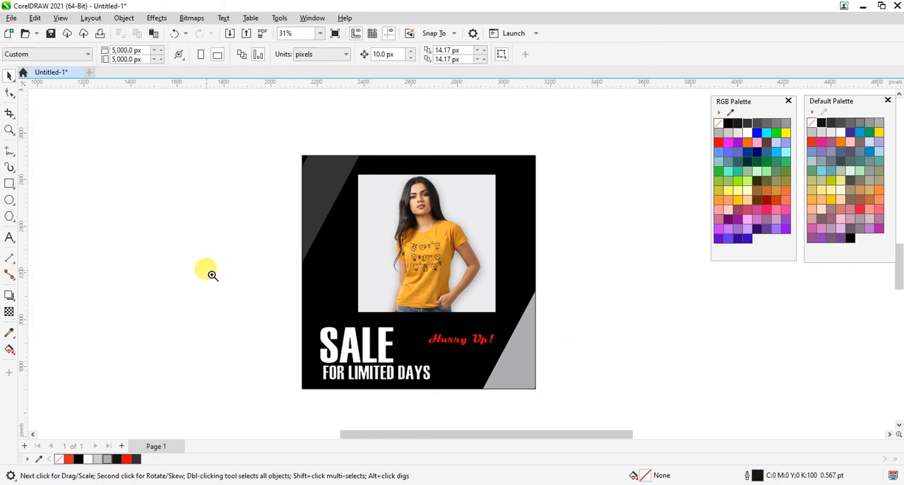
drag(215, 277, 681, 403)
key(space)
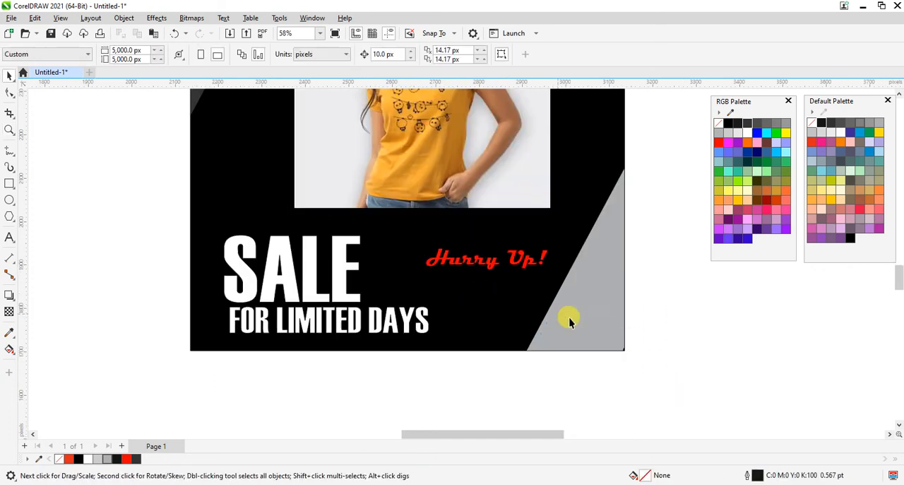
click(598, 323)
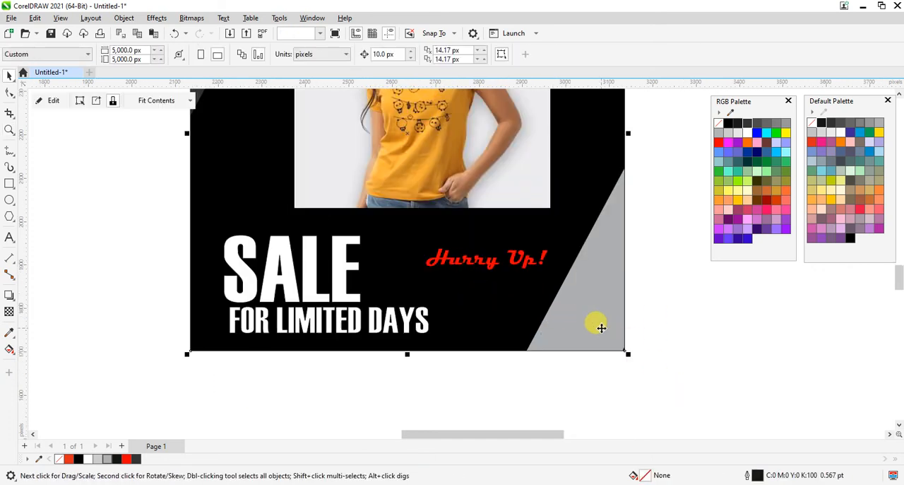
click(514, 259)
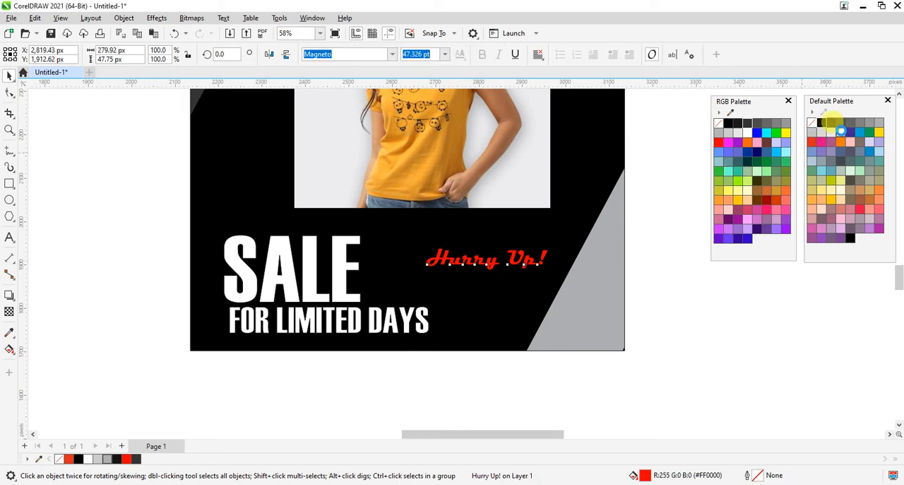
key(ctrl+z)
Move the dark grey stripe inside the PowerClip slightly closer to the square's upper-left corner.
key(z)
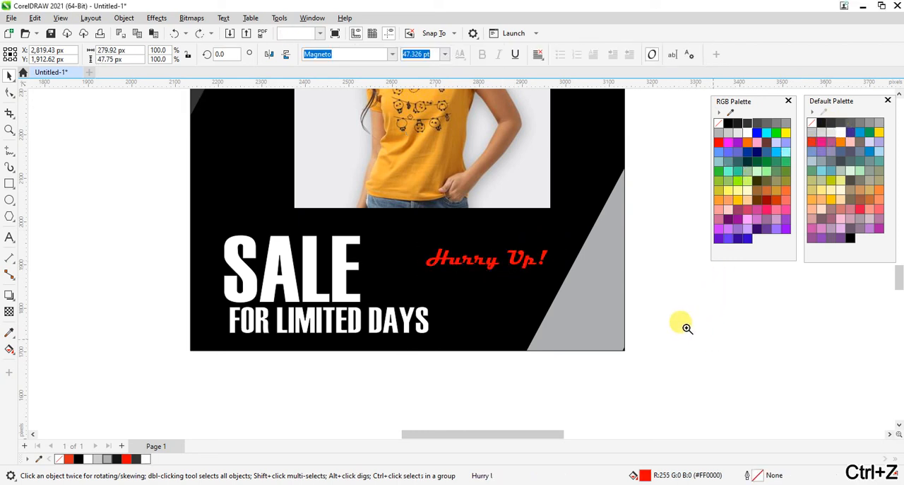
right_click(680, 320)
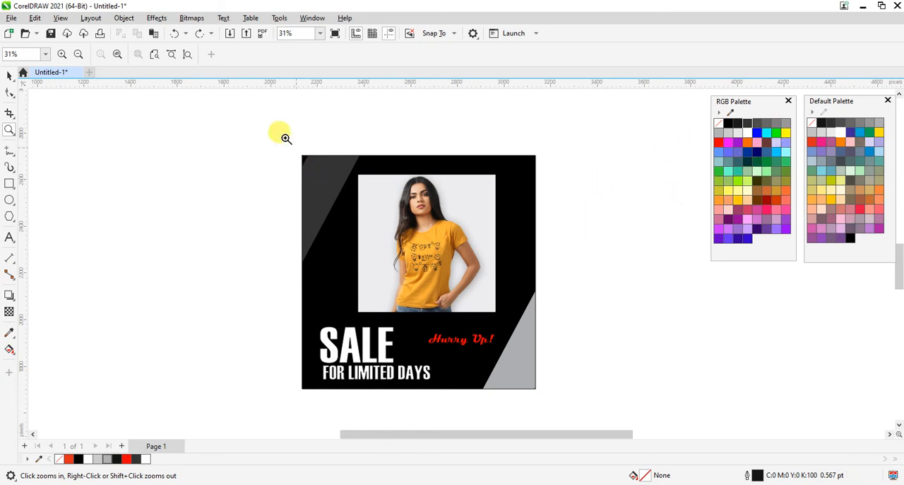
drag(286, 137, 539, 400)
key(space)
click(323, 165)
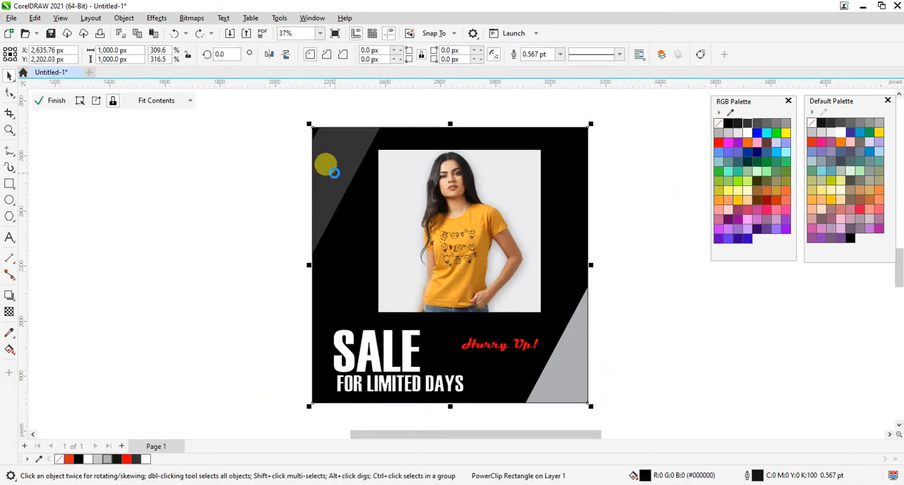
click(333, 149)
drag(334, 167, 327, 161)
ctrl+click(714, 379)
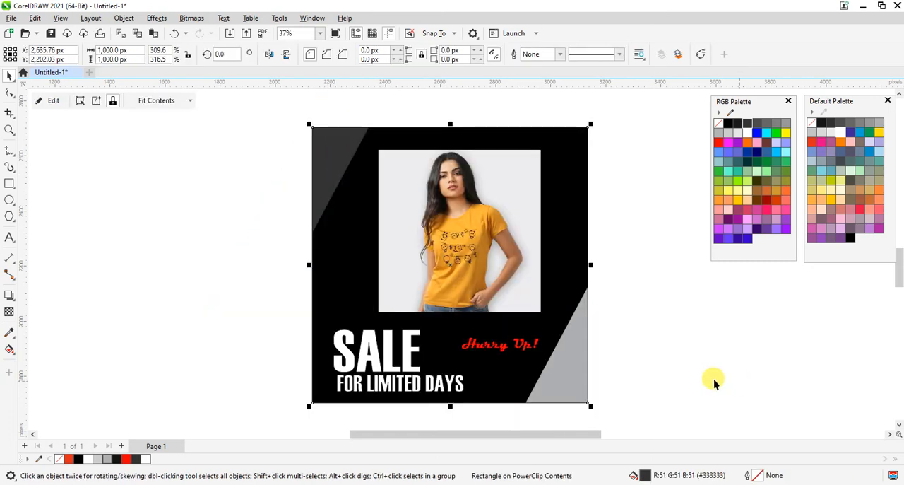
Enlarge Hurry Up! and turn it vertical, reading upward, in the black area right of the photo.
key(F3)
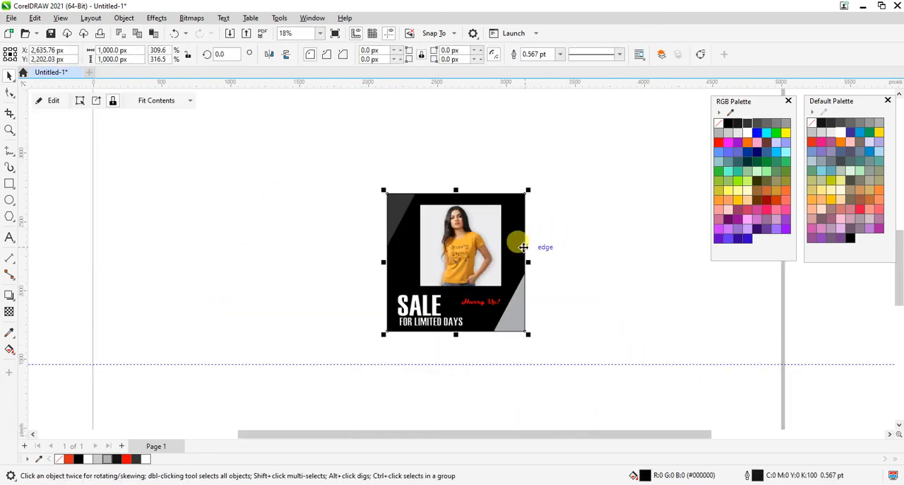
key(z)
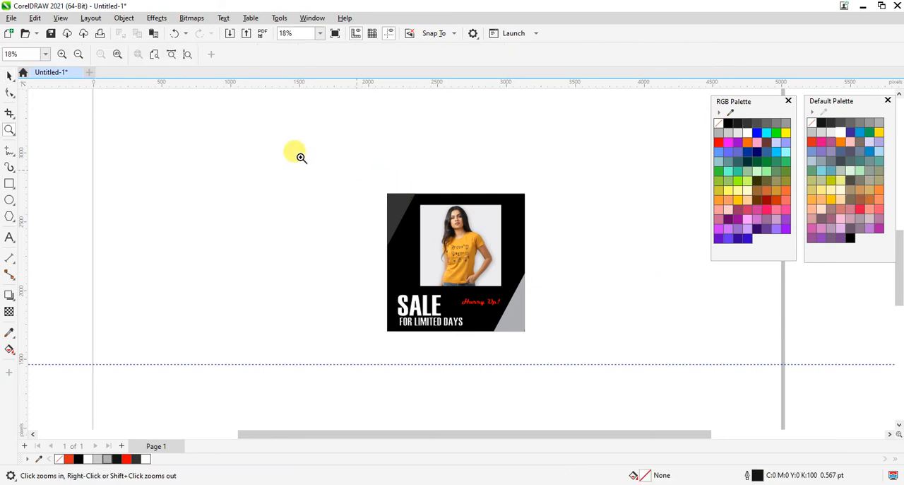
drag(268, 158, 587, 370)
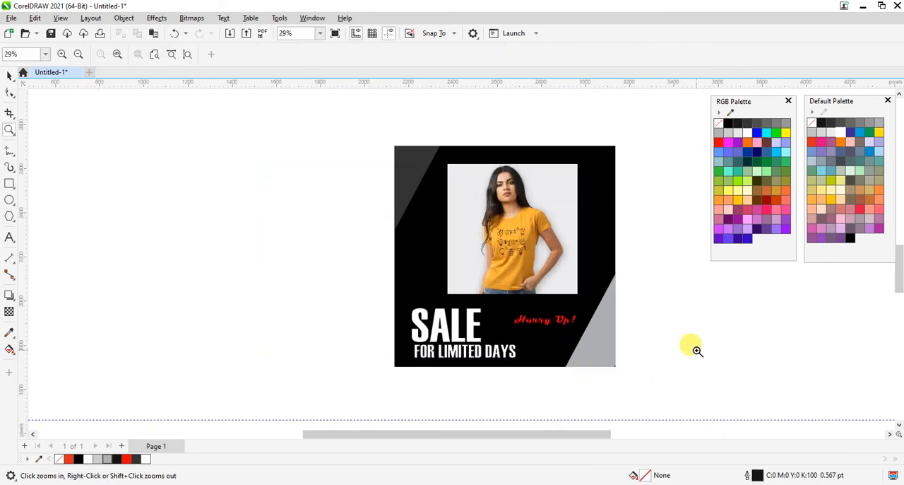
key(space)
drag(529, 319, 575, 284)
key(Escape)
Centre the SALE and FOR LIMITED DAYS lines horizontally on the black square.
click(356, 299)
drag(356, 299, 565, 389)
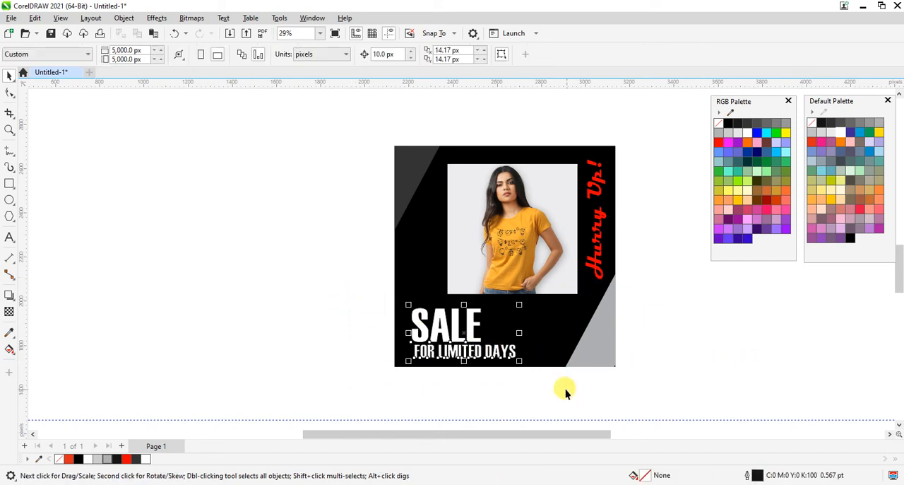
shift+click(610, 297)
key(c)
click(689, 330)
key(F3)
key(z)
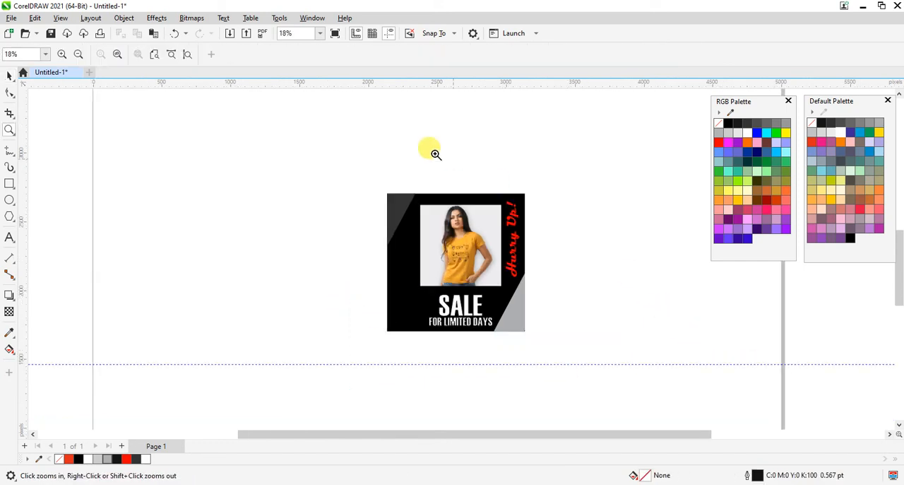
drag(347, 170, 640, 380)
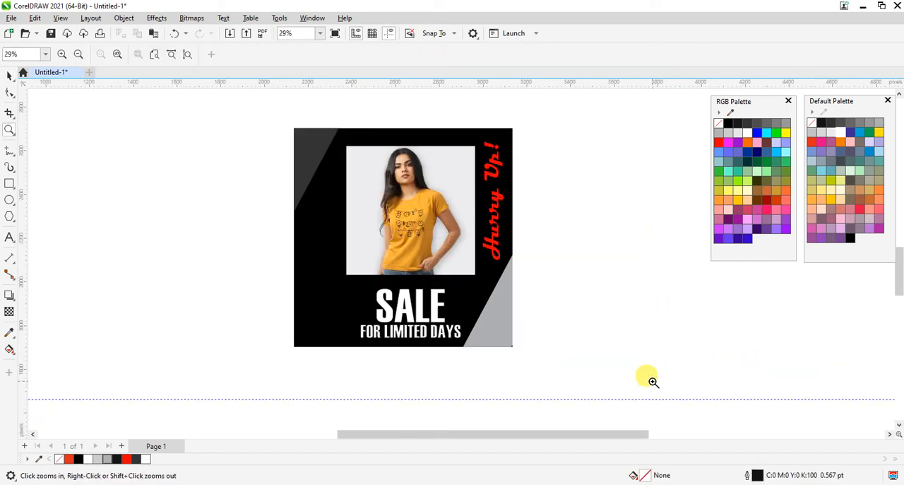
Centre the woman's photo horizontally on the black square.
click(414, 204)
key(F3)
key(F3)
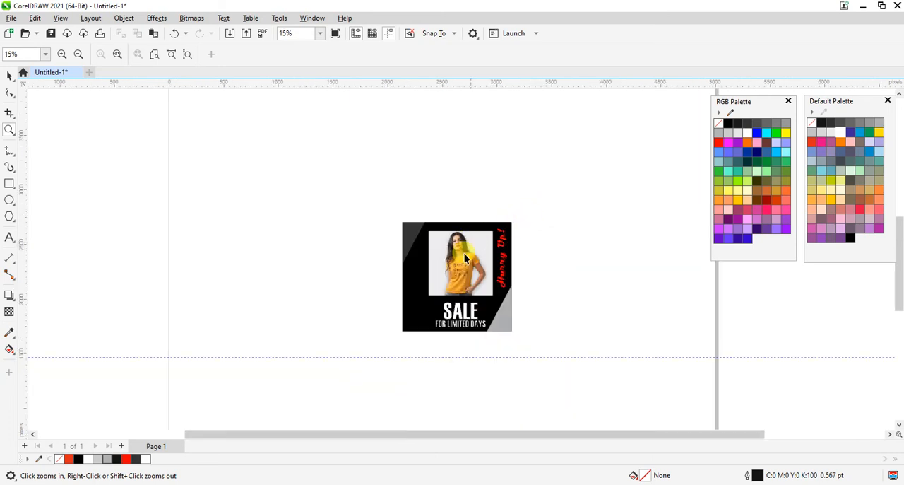
key(ctrl+space)
click(444, 268)
shift+click(415, 321)
click(585, 329)
Realign both headline lines, SALE and FOR LIMITED DAYS, to the black square's horizontal centre.
key(ctrl+space)
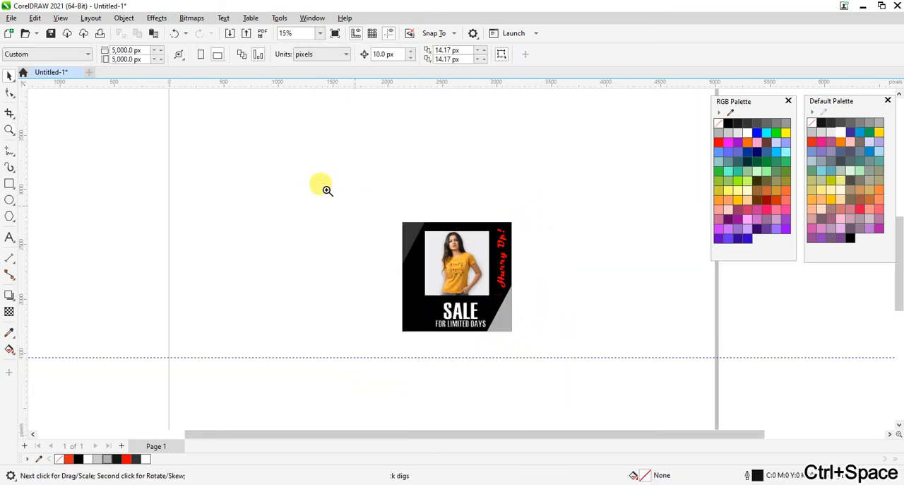
drag(314, 178, 602, 367)
key(ctrl+space)
drag(555, 413, 409, 303)
shift+click(384, 318)
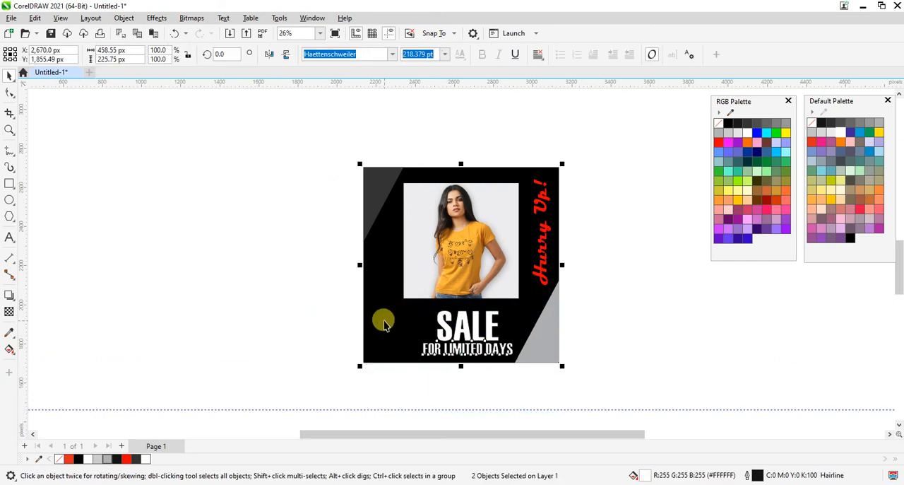
key(c)
click(667, 318)
Open the document properties, move the dialog clear of the design and widen it to read the metadata fields.
right_click(209, 185)
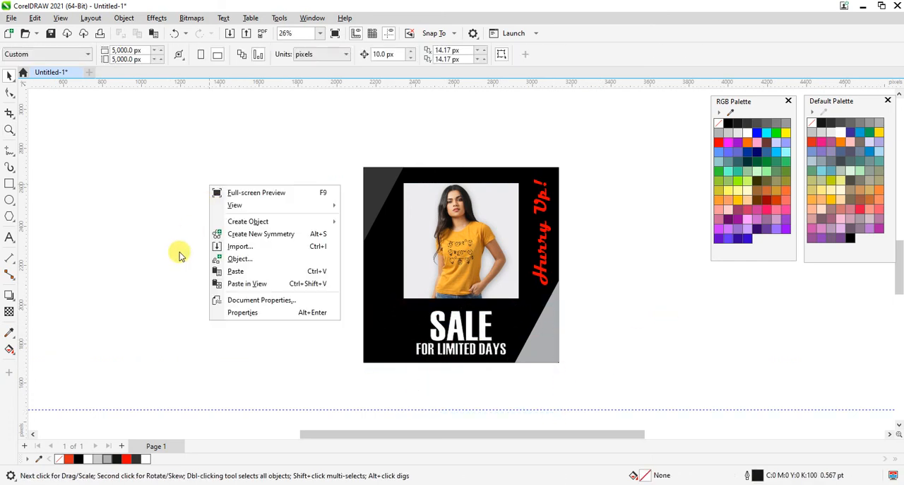
click(282, 304)
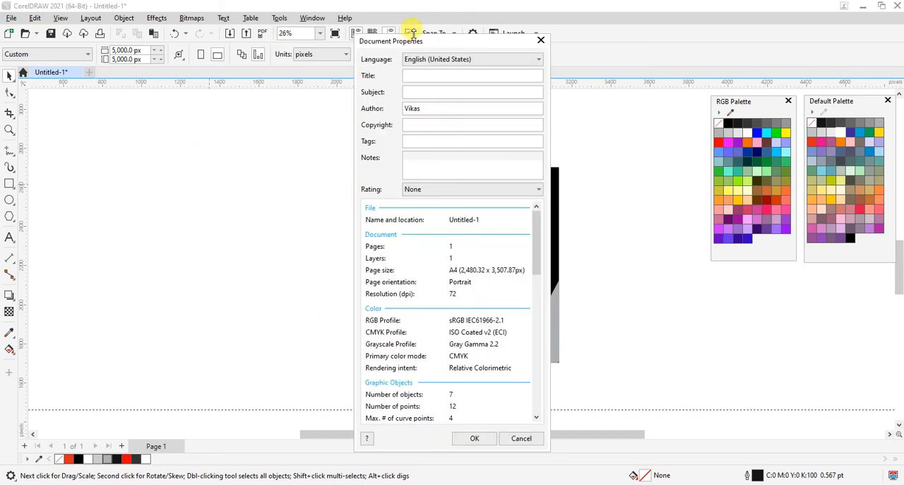
drag(417, 43, 210, 26)
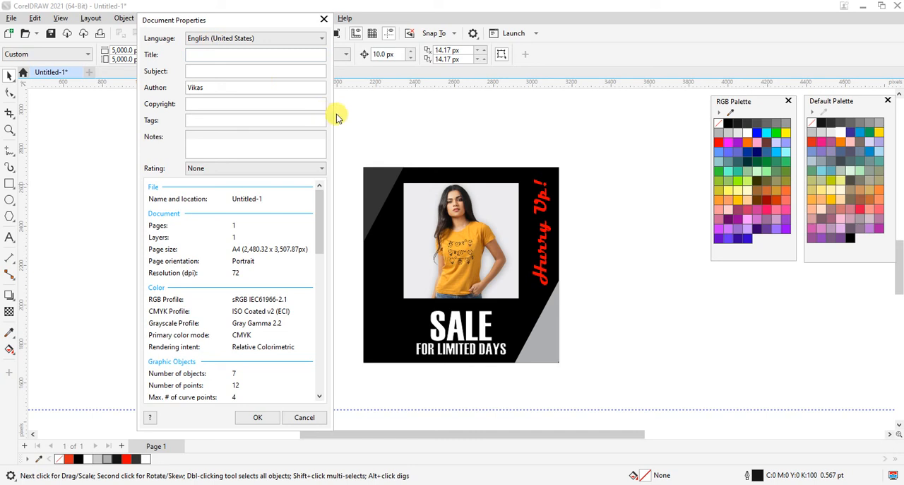
drag(330, 113, 378, 115)
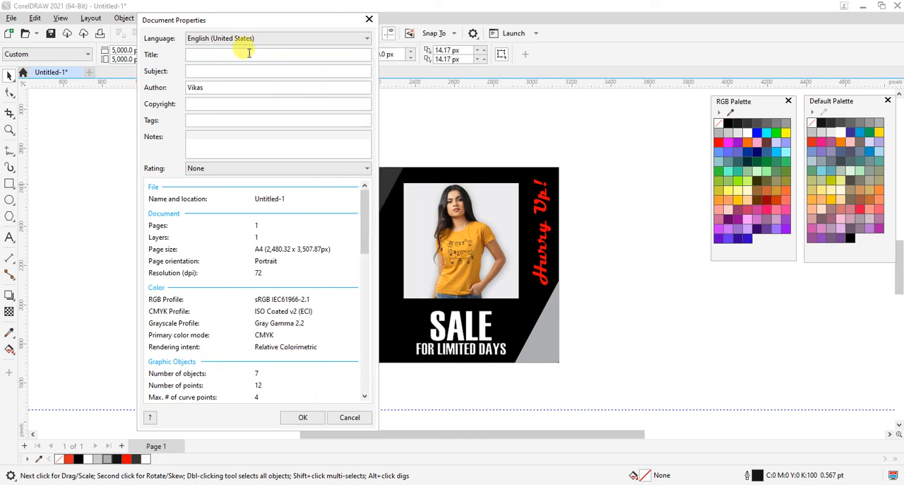
click(242, 59)
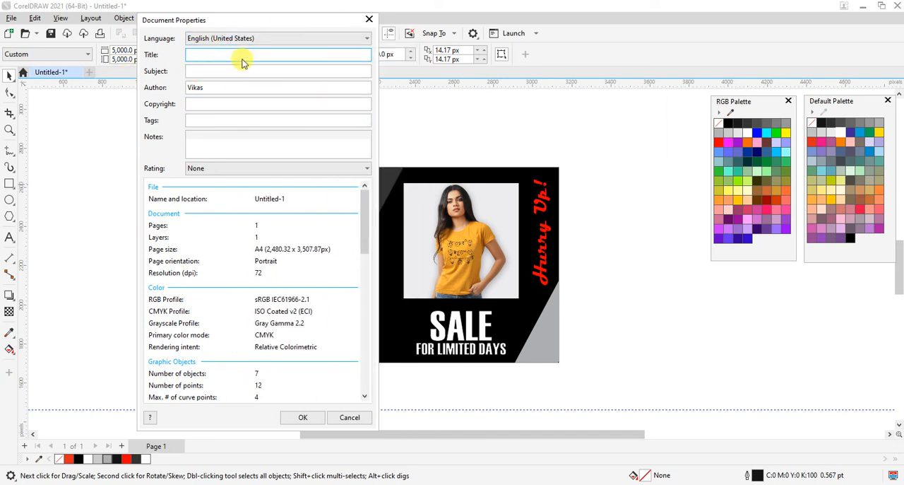
click(230, 86)
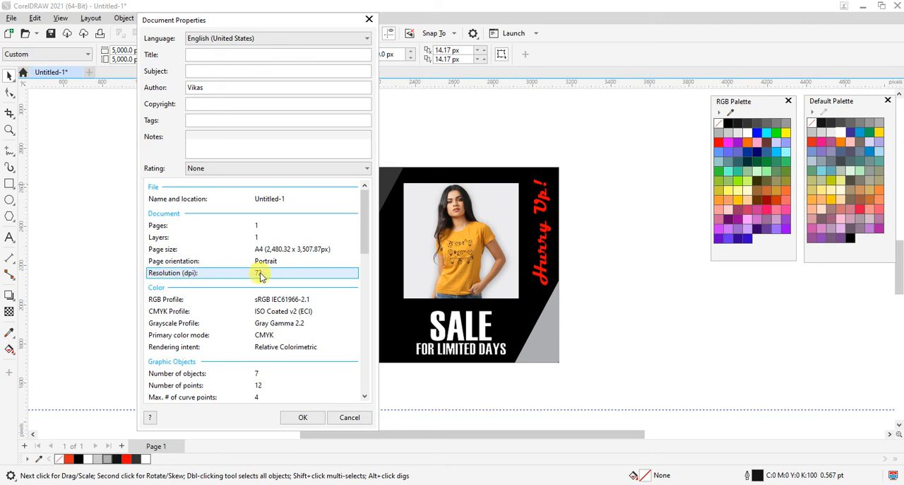
Review the document statistics from page and colour settings through objects, fonts, bitmaps and effects to fills and outlines.
scroll(260, 276, down, 1)
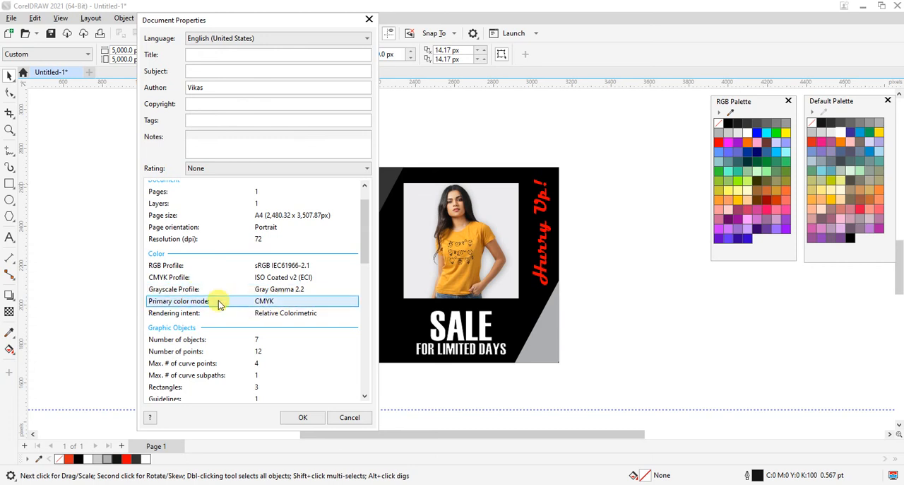
scroll(273, 299, down, 2)
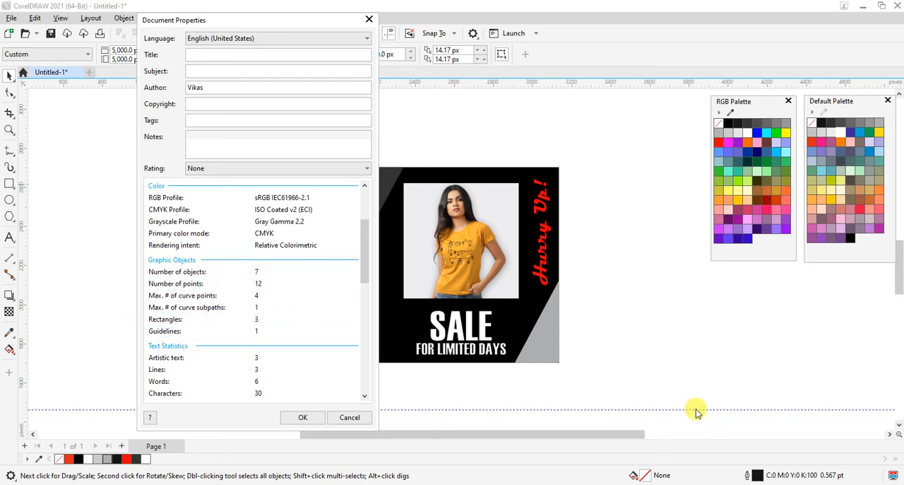
scroll(258, 279, down, 2)
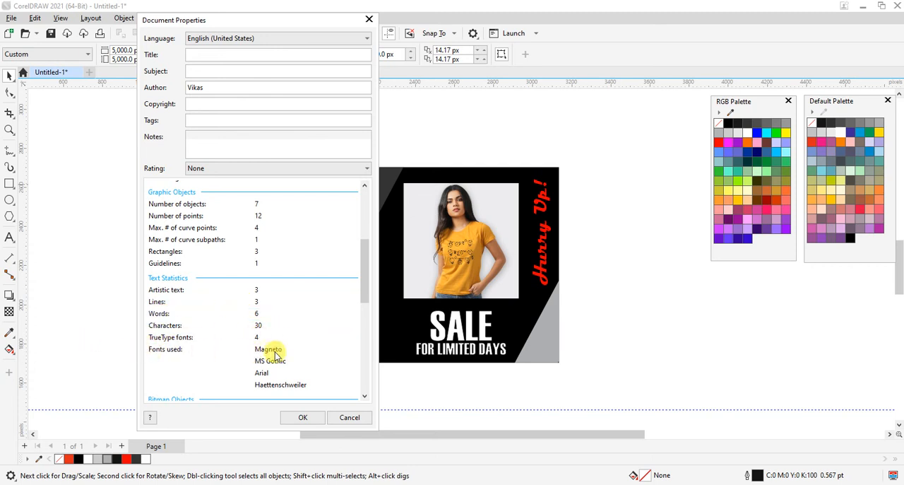
scroll(289, 332, down, 1)
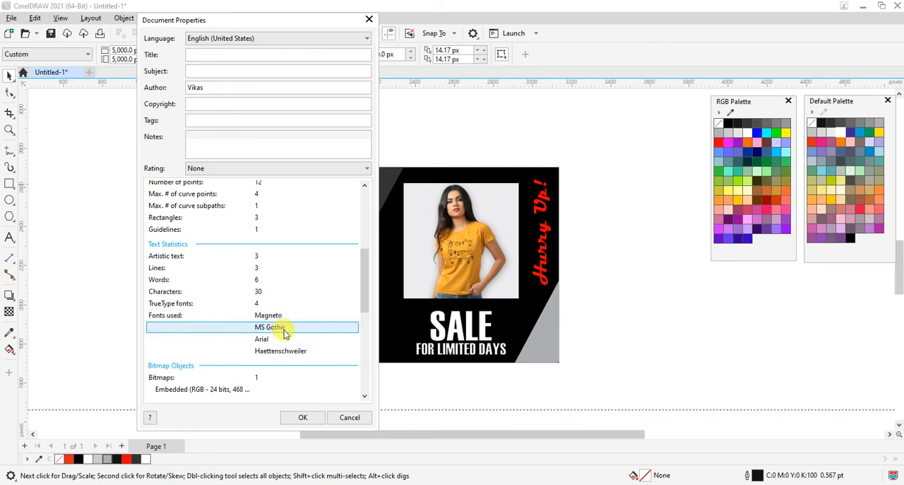
scroll(258, 289, down, 3)
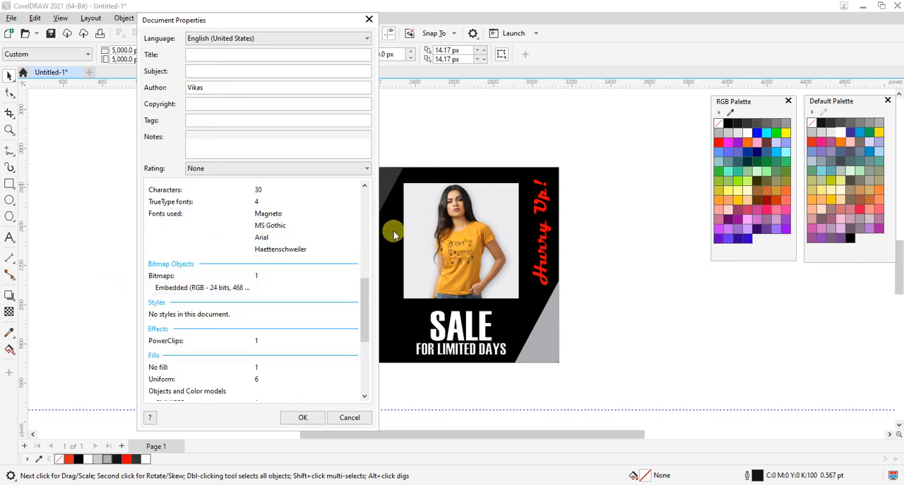
scroll(251, 255, down, 2)
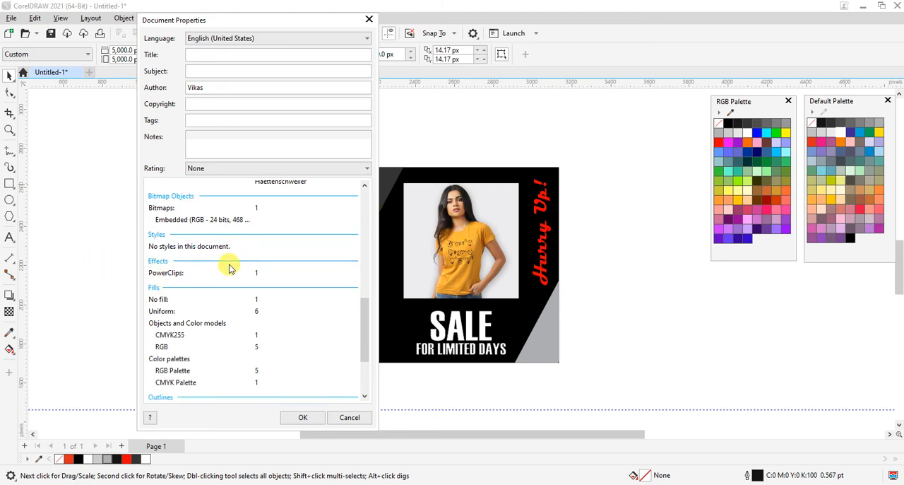
scroll(230, 289, down, 1)
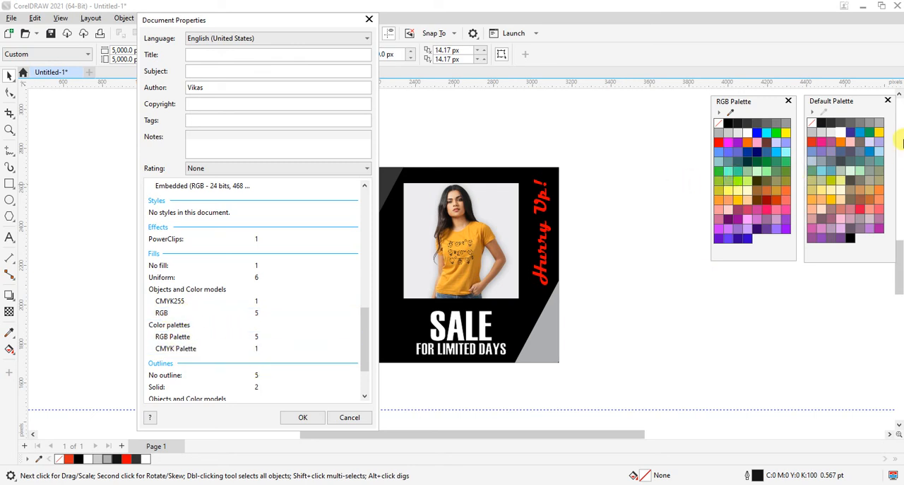
scroll(271, 283, down, 2)
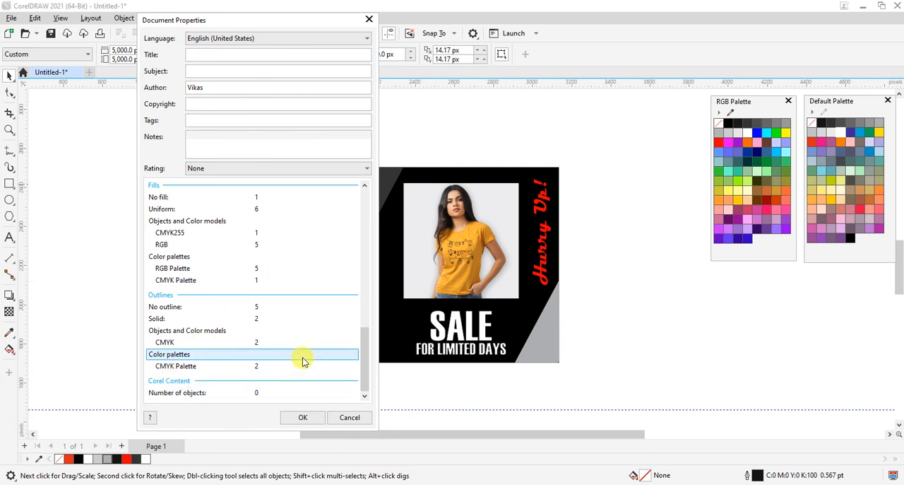
scroll(303, 359, up, 6)
scroll(287, 304, down, 3)
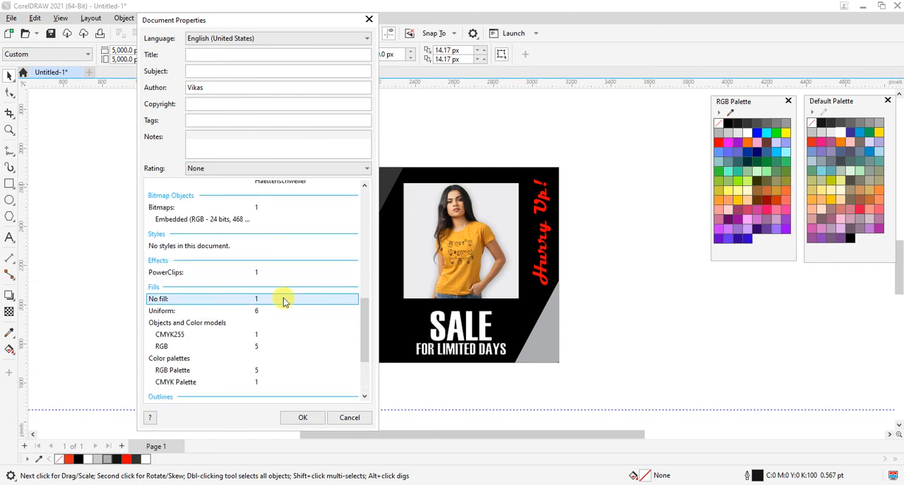
scroll(283, 302, down, 1)
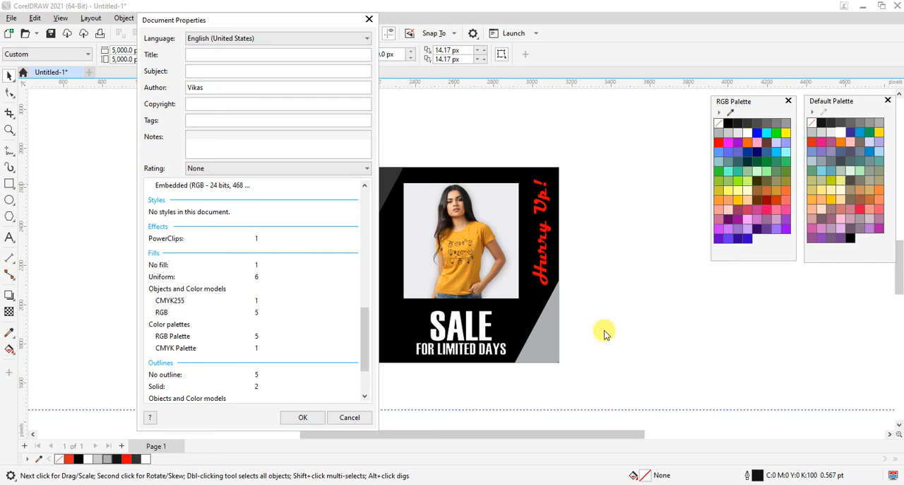
scroll(191, 301, down, 2)
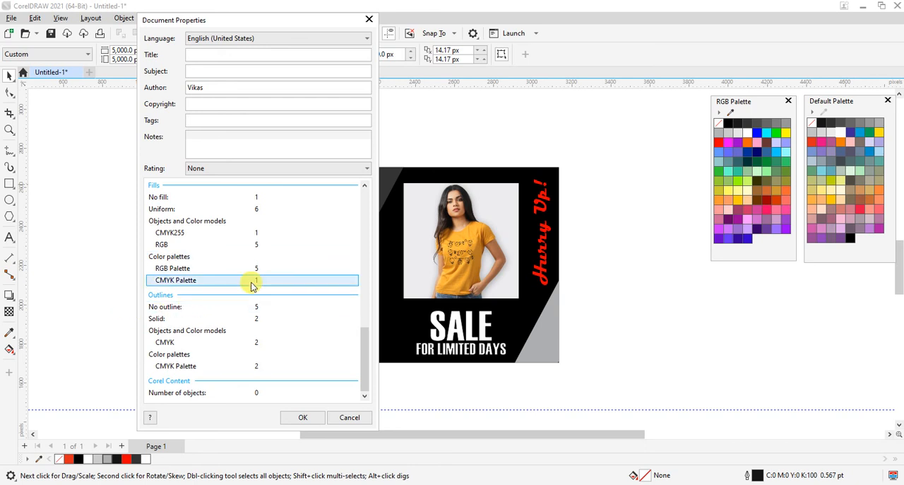
Compare the primary colour mode and object statistics with the colour models and palettes used by fills and outlines, and close the document properties.
scroll(218, 300, up, 6)
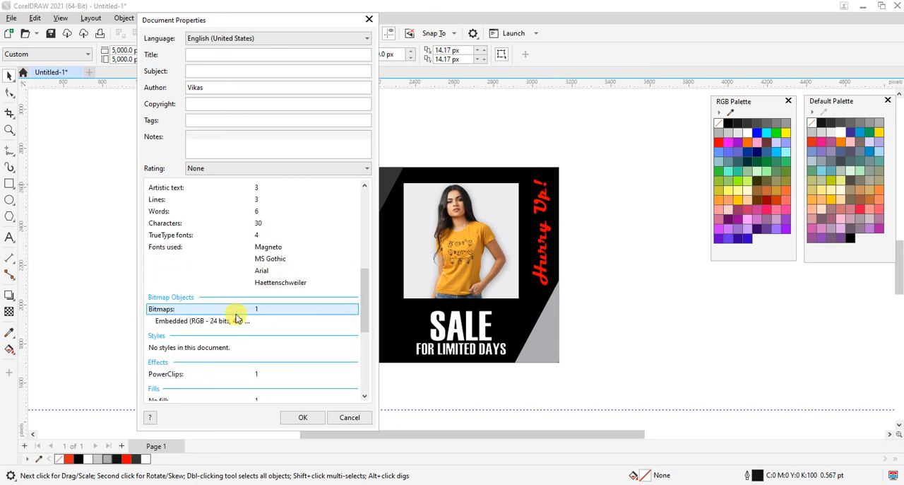
scroll(270, 291, up, 4)
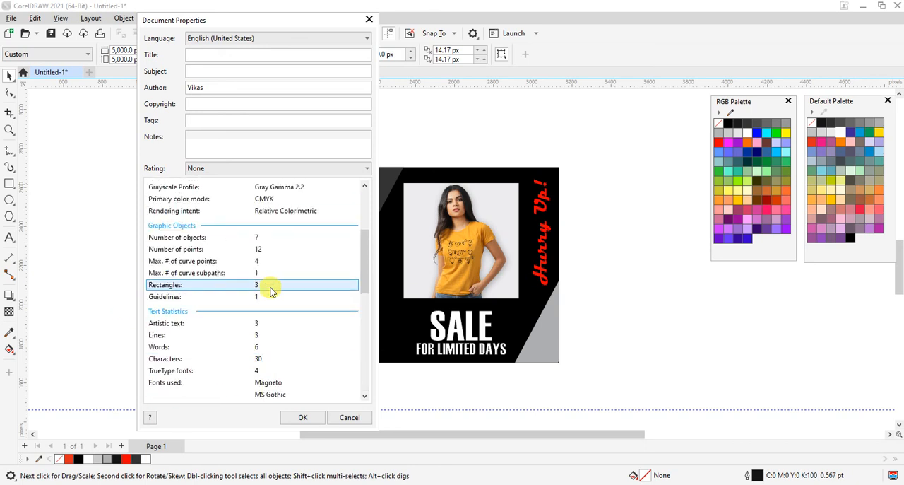
scroll(271, 291, up, 4)
scroll(270, 291, down, 14)
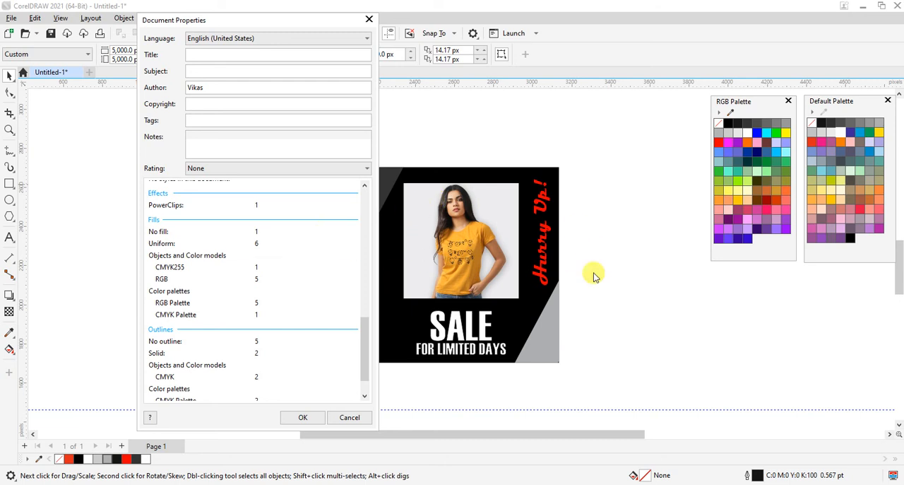
scroll(296, 311, down, 1)
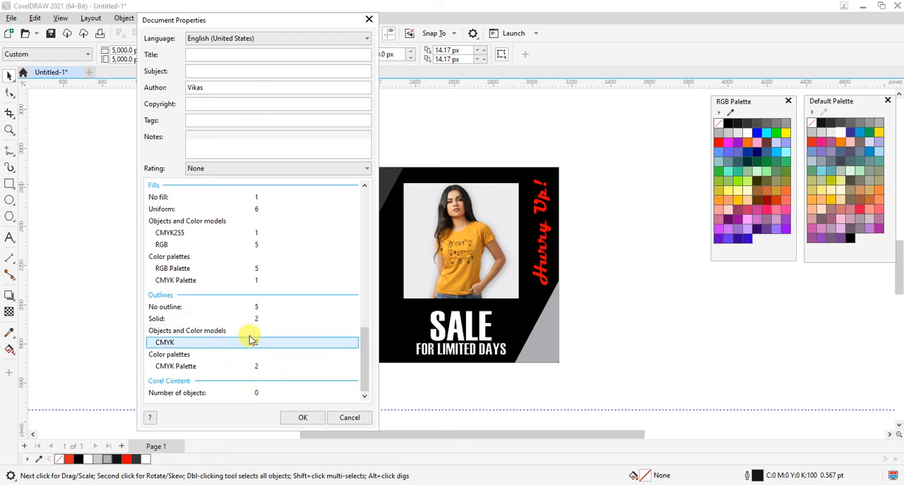
scroll(238, 311, up, 5)
scroll(298, 263, up, 4)
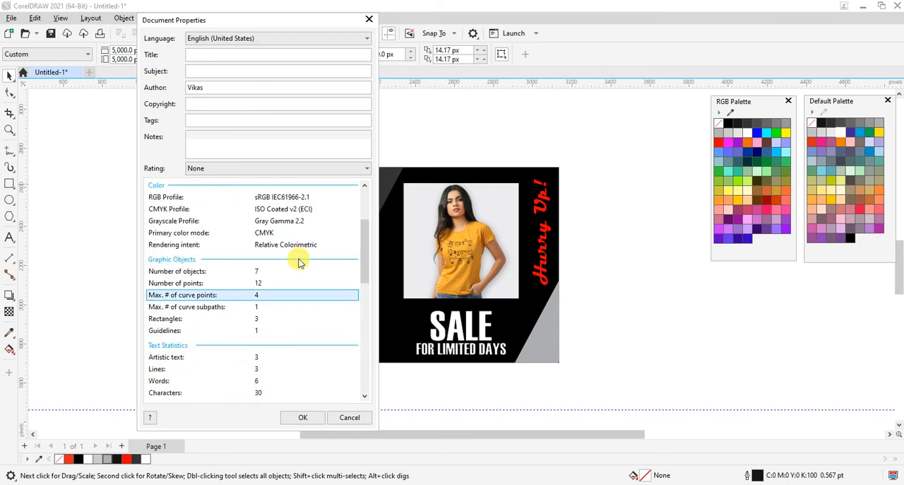
scroll(299, 263, down, 6)
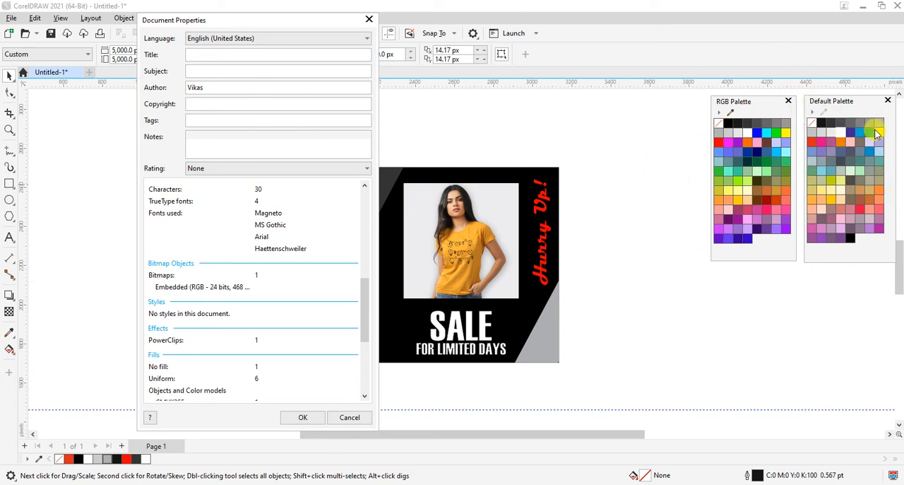
scroll(282, 275, down, 5)
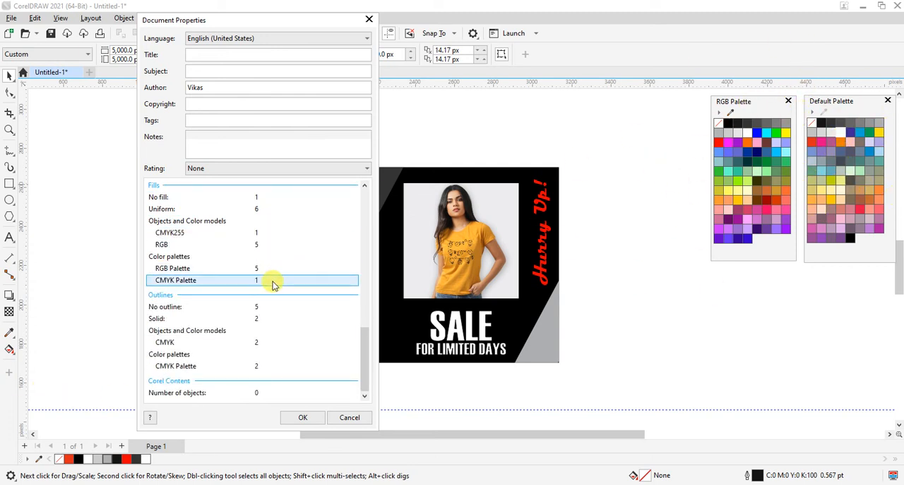
scroll(280, 330, up, 10)
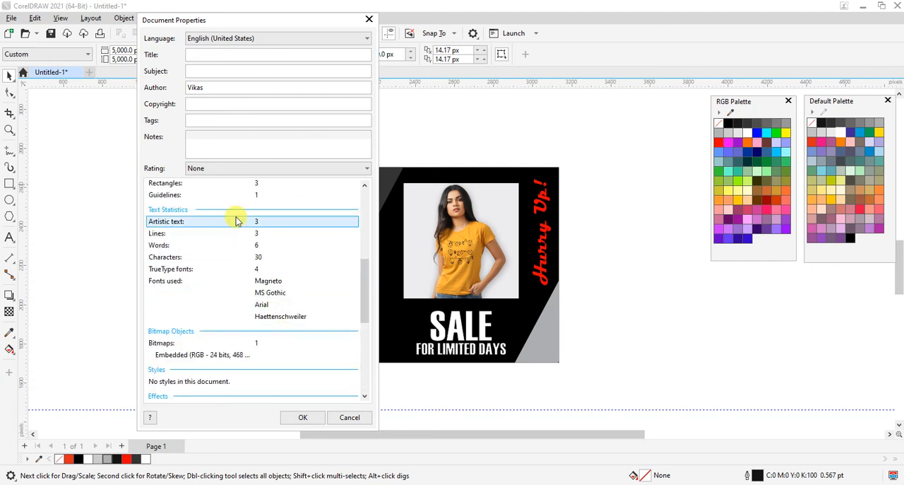
scroll(258, 258, down, 8)
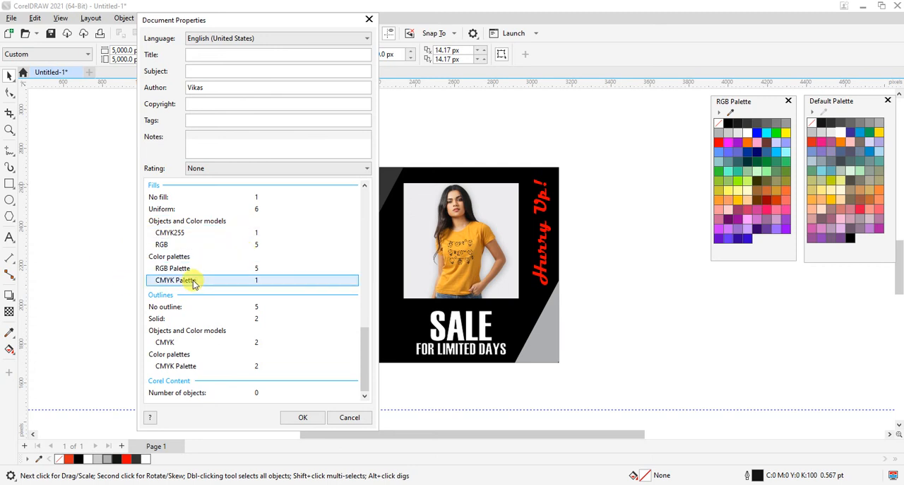
click(327, 414)
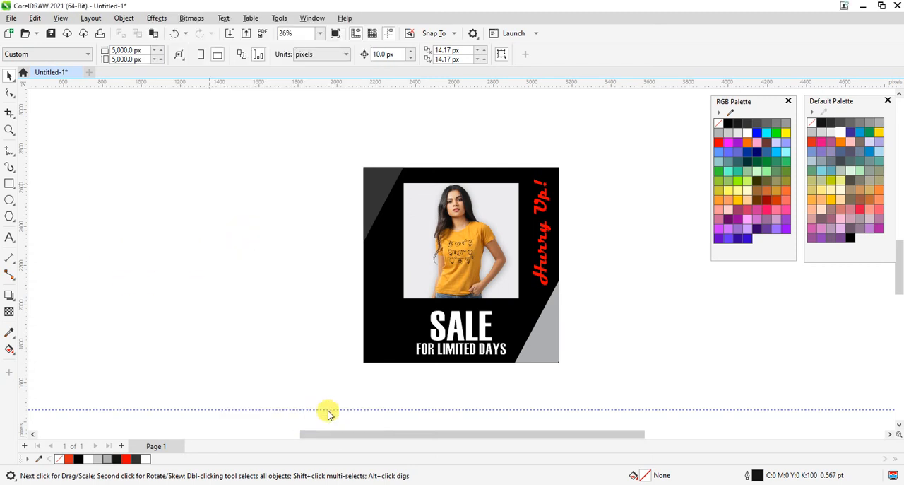
Inspect the fill and outline colours of the Hurry Up!, SALE and FOR LIMITED DAYS texts.
click(534, 262)
click(537, 263)
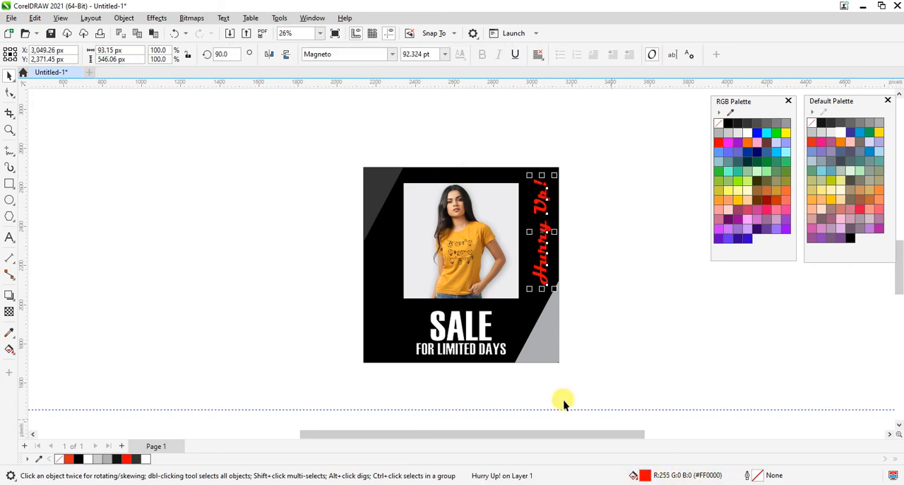
click(444, 329)
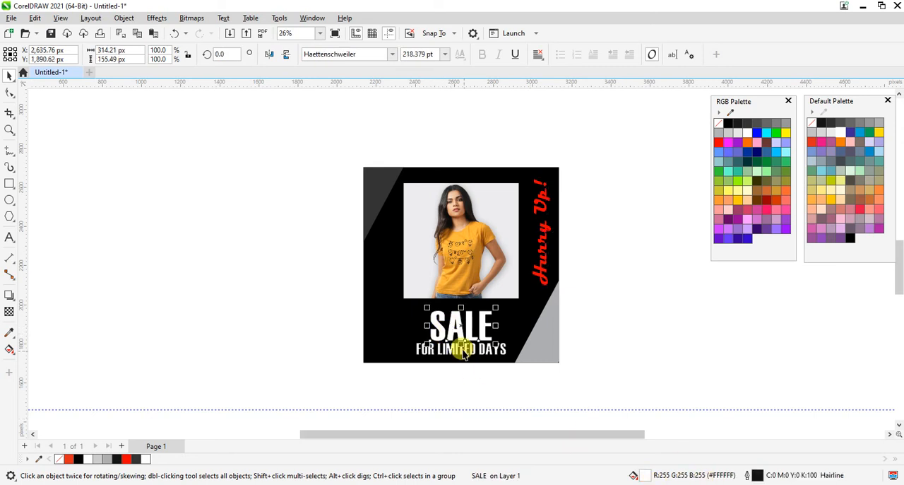
click(463, 354)
click(411, 390)
click(458, 325)
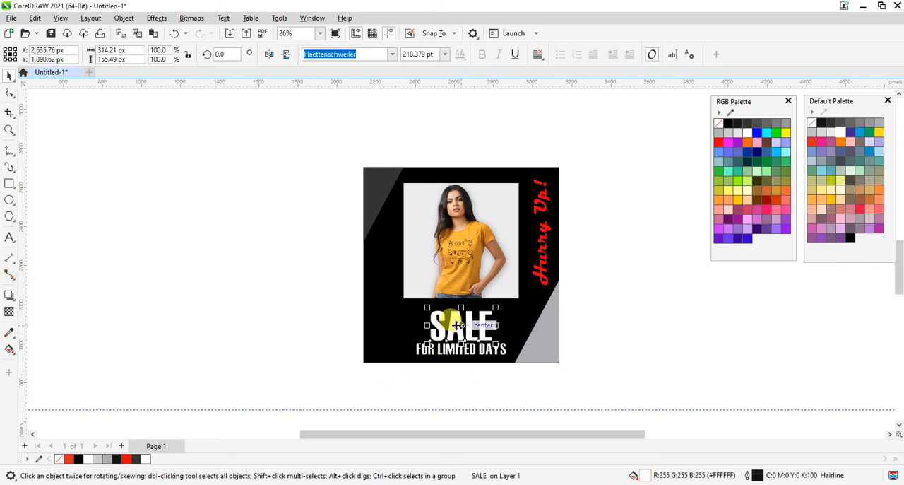
click(479, 390)
drag(401, 374, 521, 306)
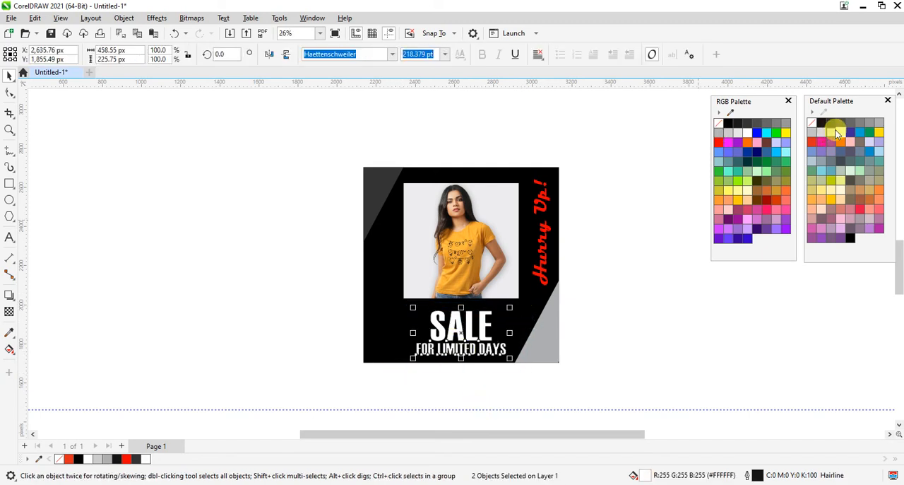
click(531, 256)
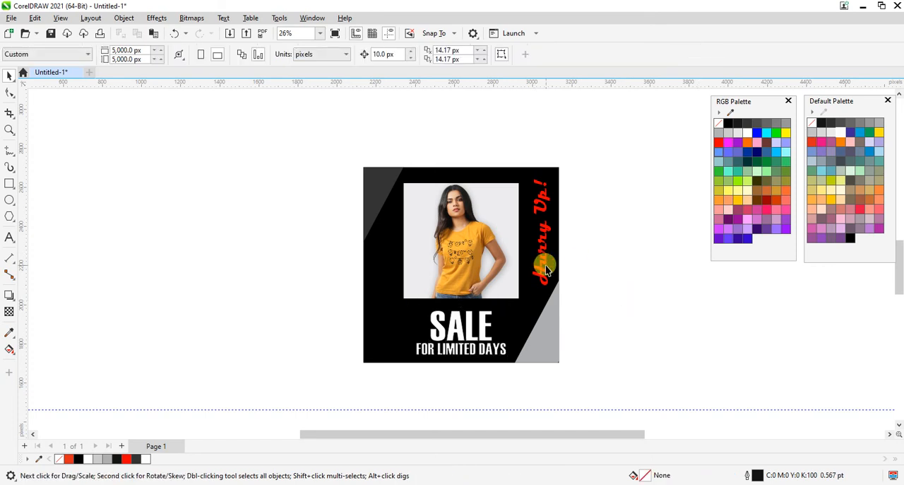
Recolour the Hurry Up! text with the CMYK red (C:0 M:100 Y:100 K:0) of the default palette.
click(841, 133)
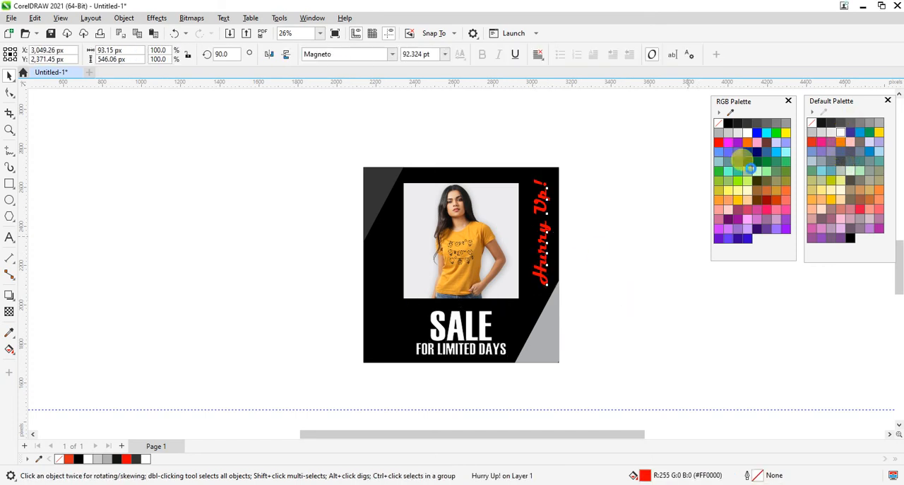
key(ctrl+z)
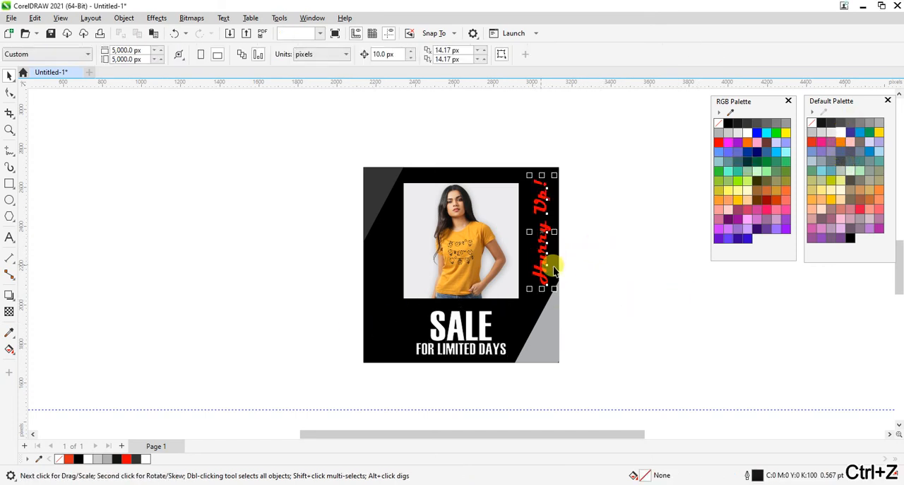
click(686, 296)
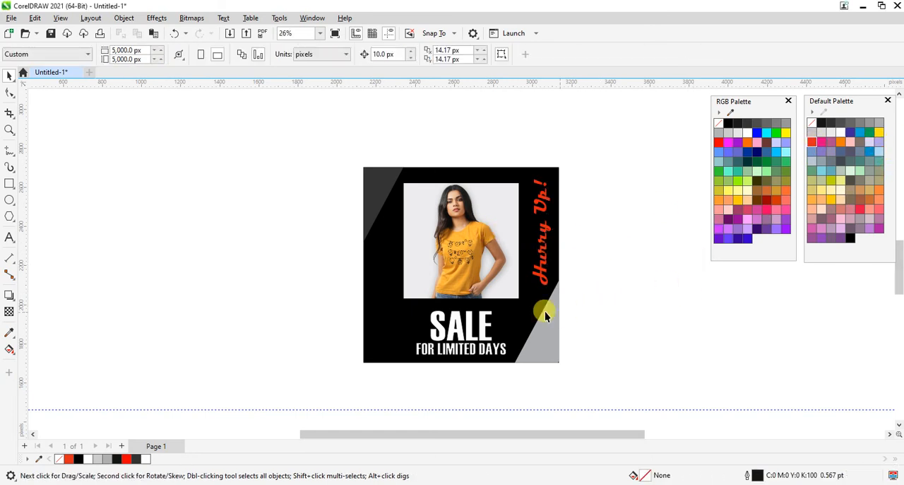
click(553, 284)
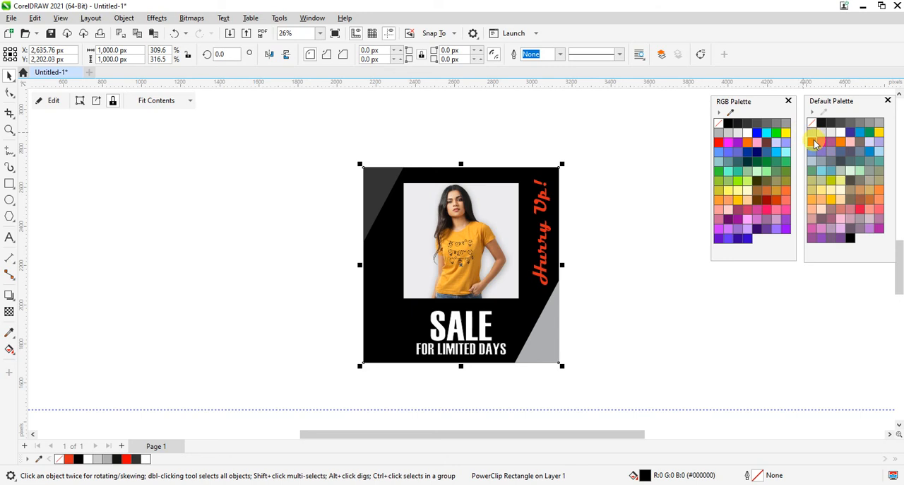
Try the RGB palette's red (R:255 G:0 B:0) on the Hurry Up! text, undo that fill and recheck the text's colour.
click(531, 260)
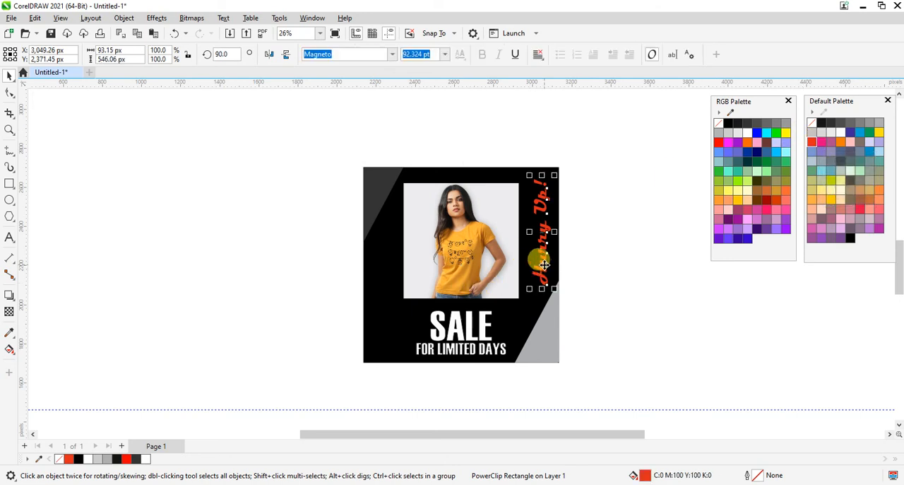
click(719, 143)
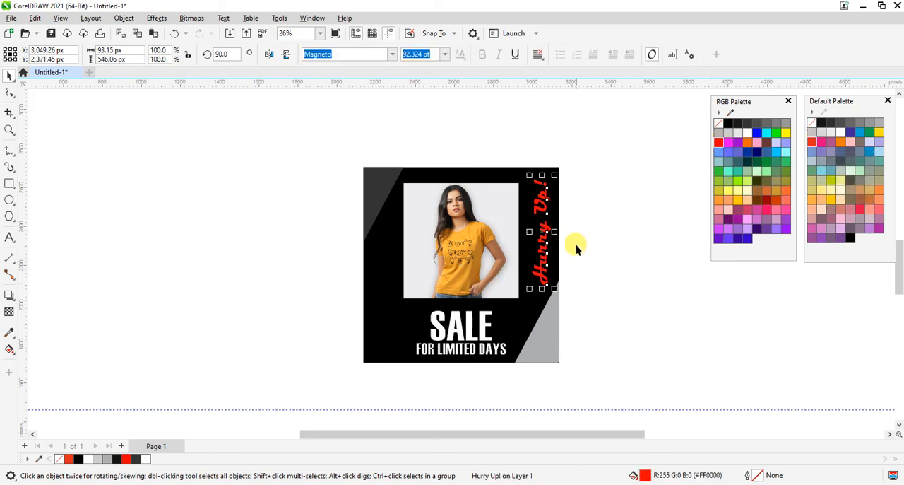
key(ctrl+z)
click(620, 277)
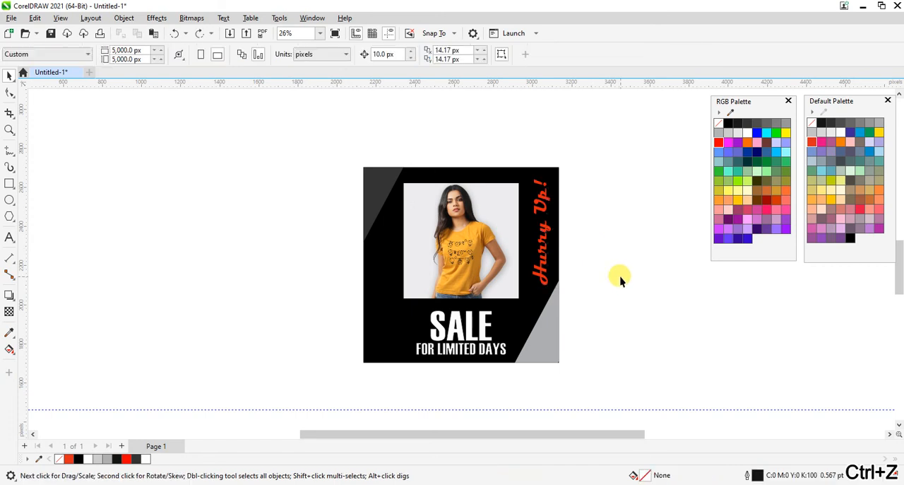
click(539, 265)
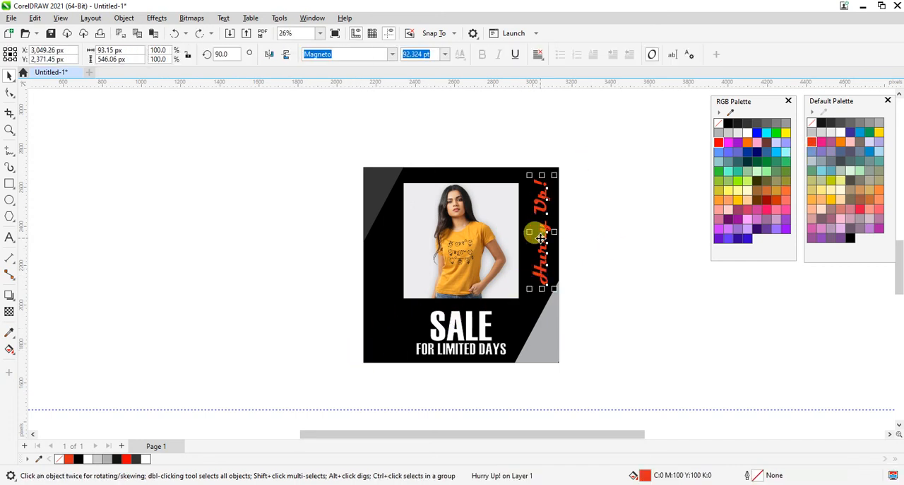
click(593, 262)
Fill the black background rectangle with the default palette's CMYK black (C:0 M:0 Y:0 K:100).
click(384, 274)
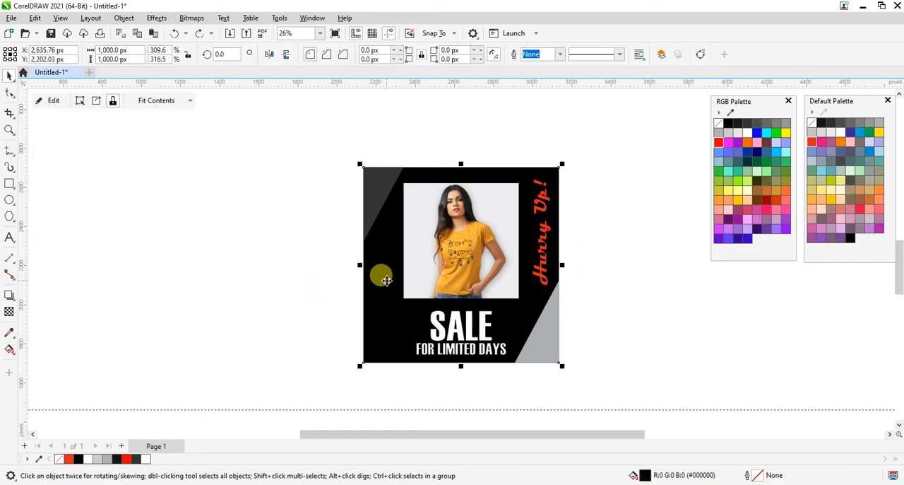
click(821, 125)
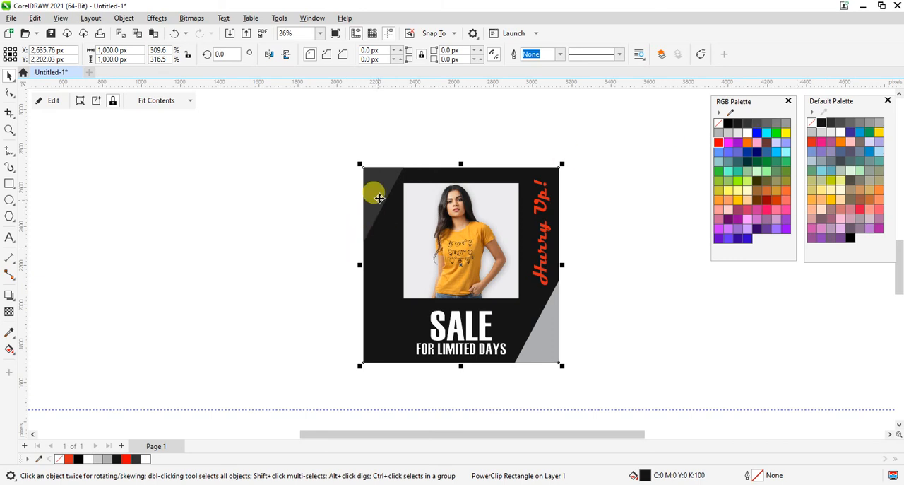
click(686, 286)
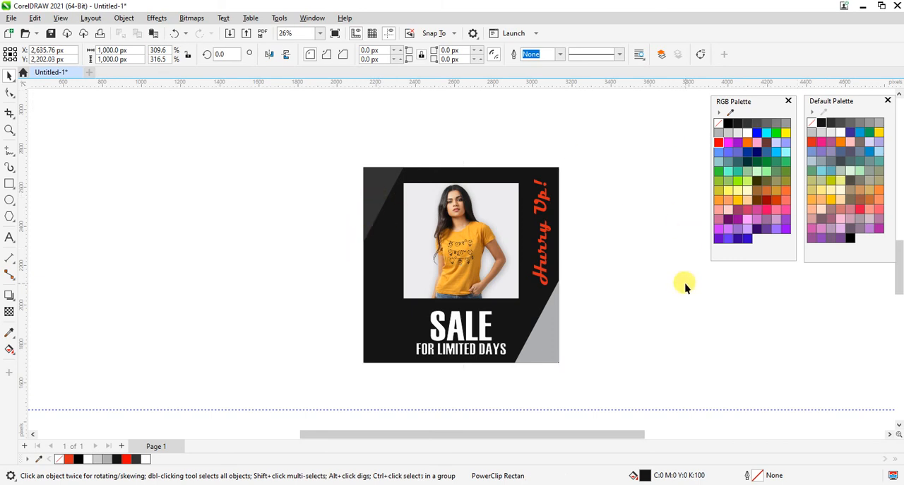
Review the colour models and palettes used by the fills in the document properties, and close the dialog.
right_click(141, 110)
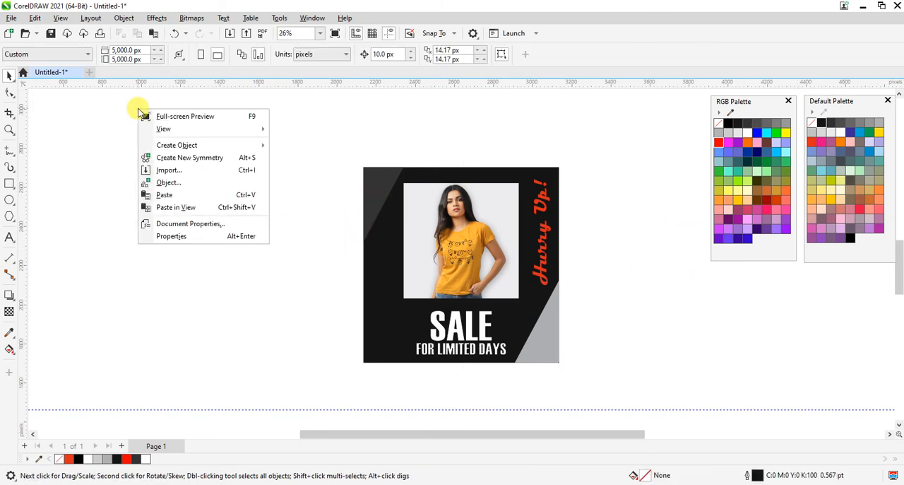
click(172, 223)
scroll(466, 303, down, 8)
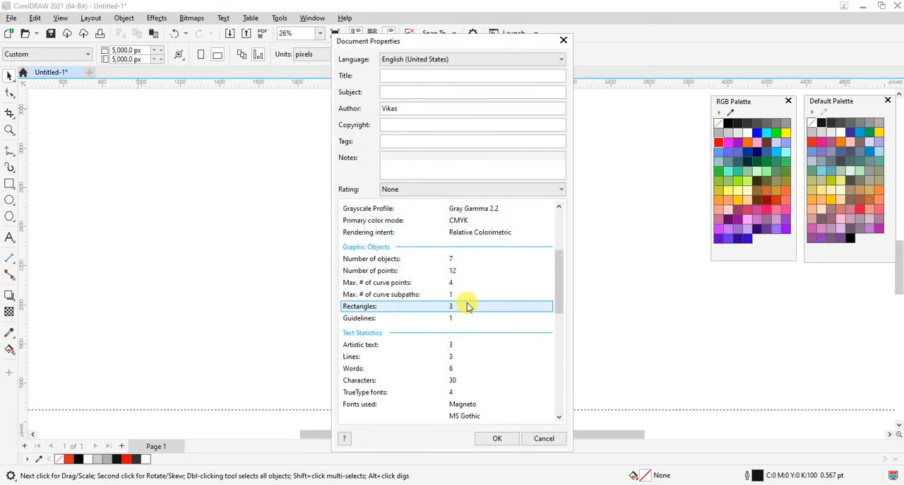
scroll(466, 305, down, 4)
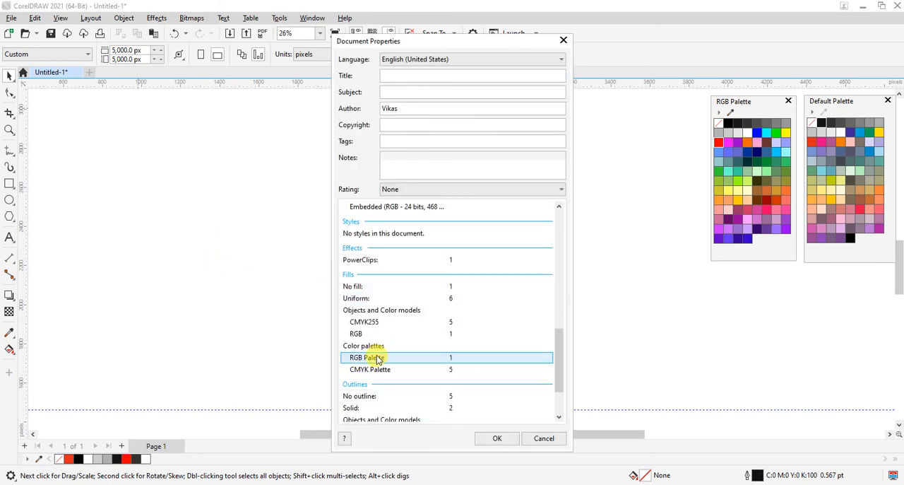
drag(431, 39, 281, 46)
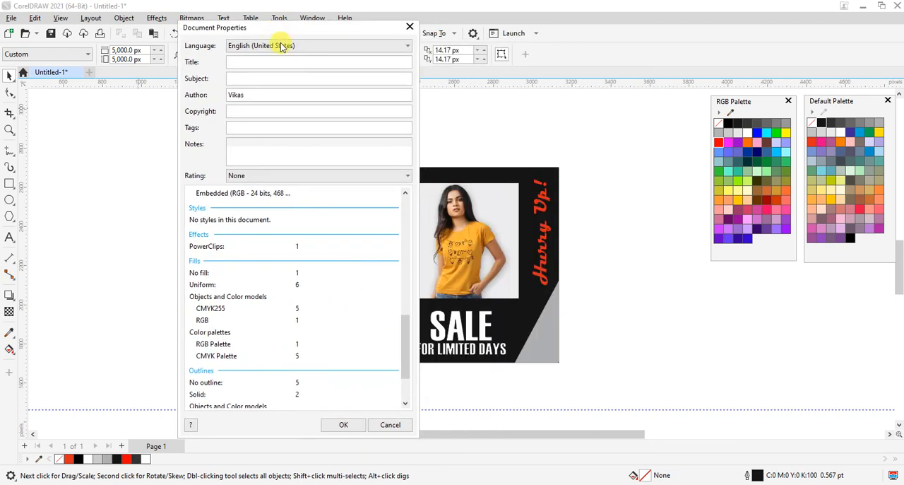
click(343, 424)
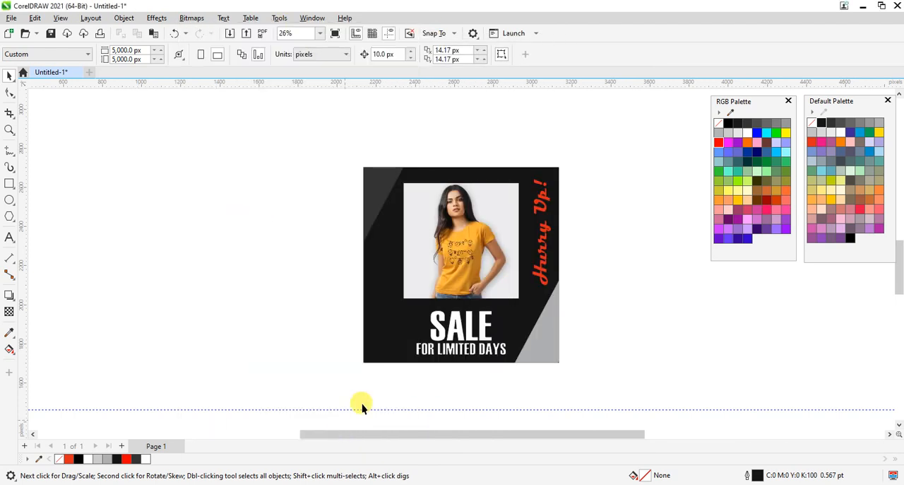
Check the fill colour of the background rectangle and deselect it.
click(381, 196)
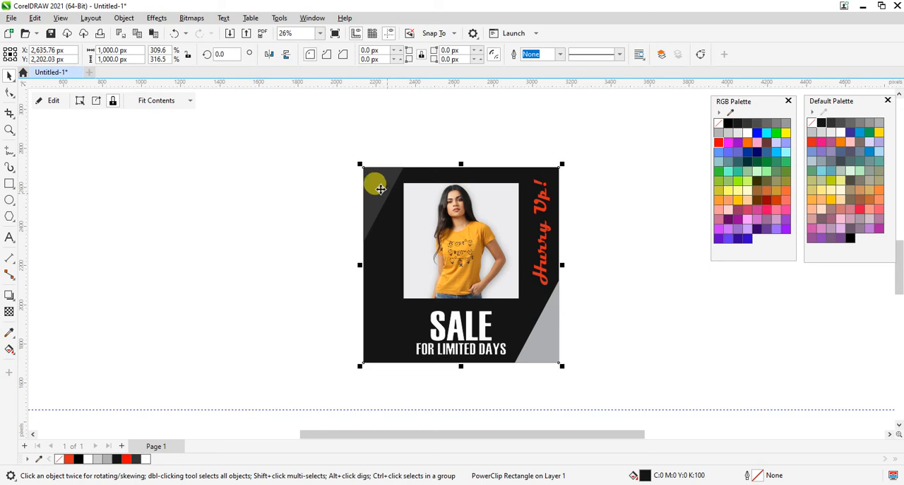
click(221, 214)
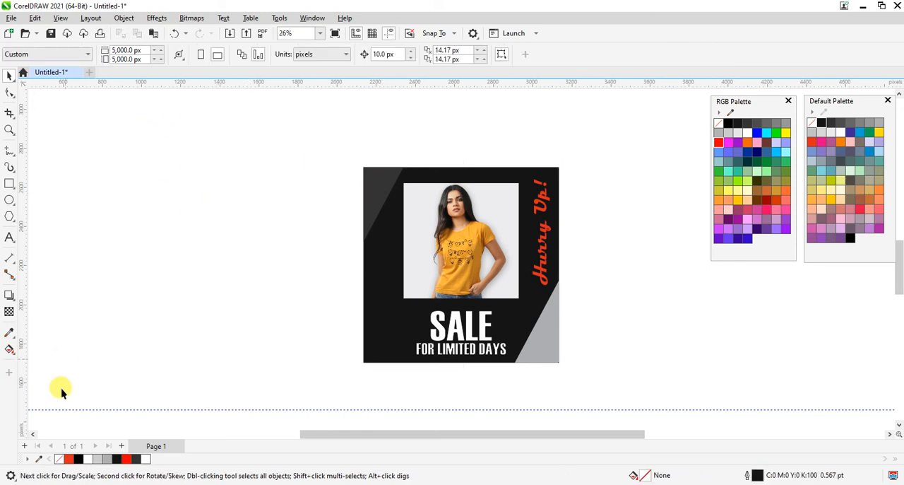
click(181, 475)
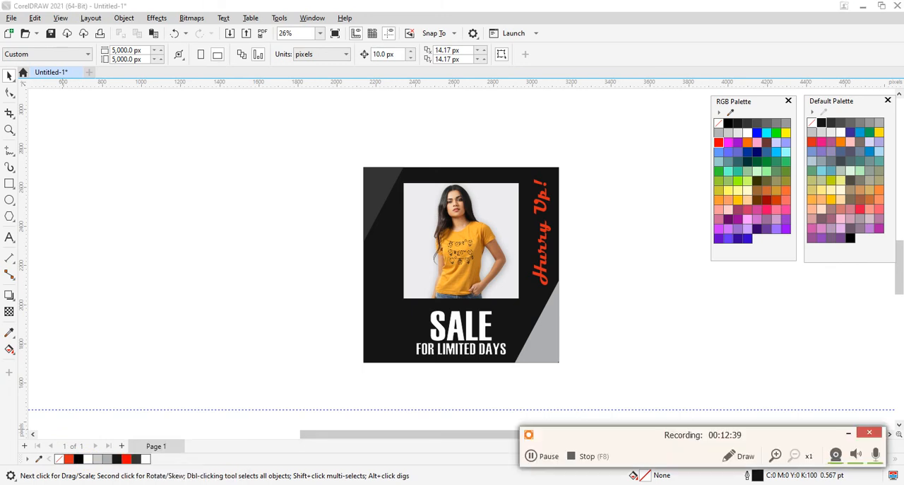